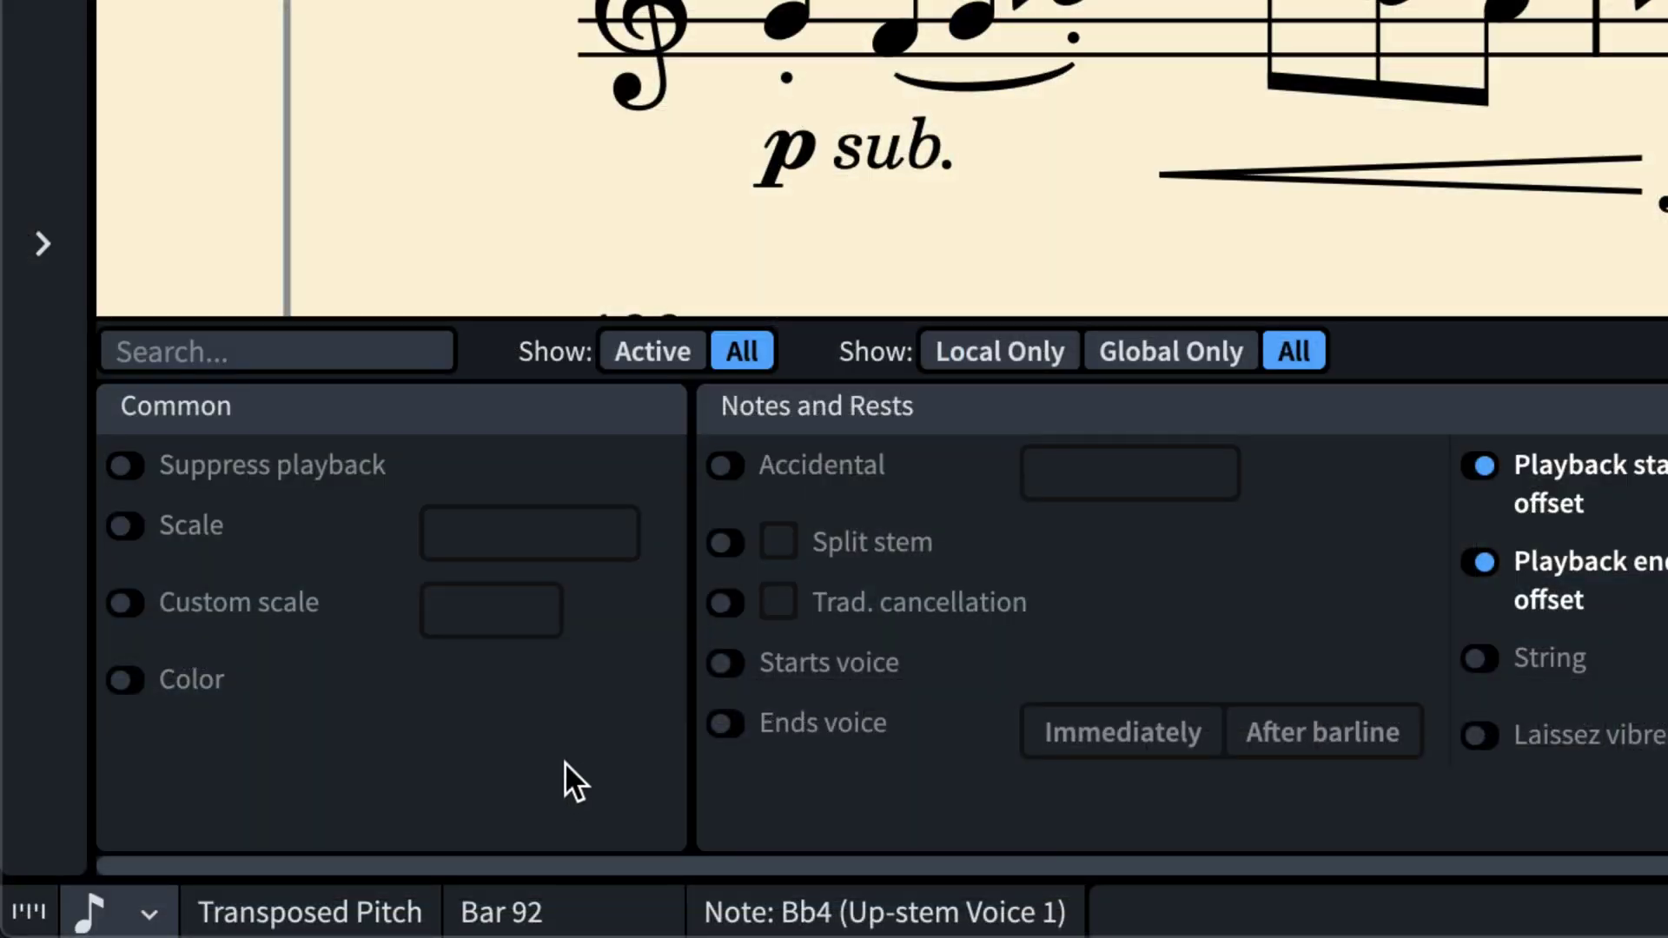
# - Search the properties for 'voice' and 'finger', then show only set properties and back to all
pyautogui.click(350, 352)
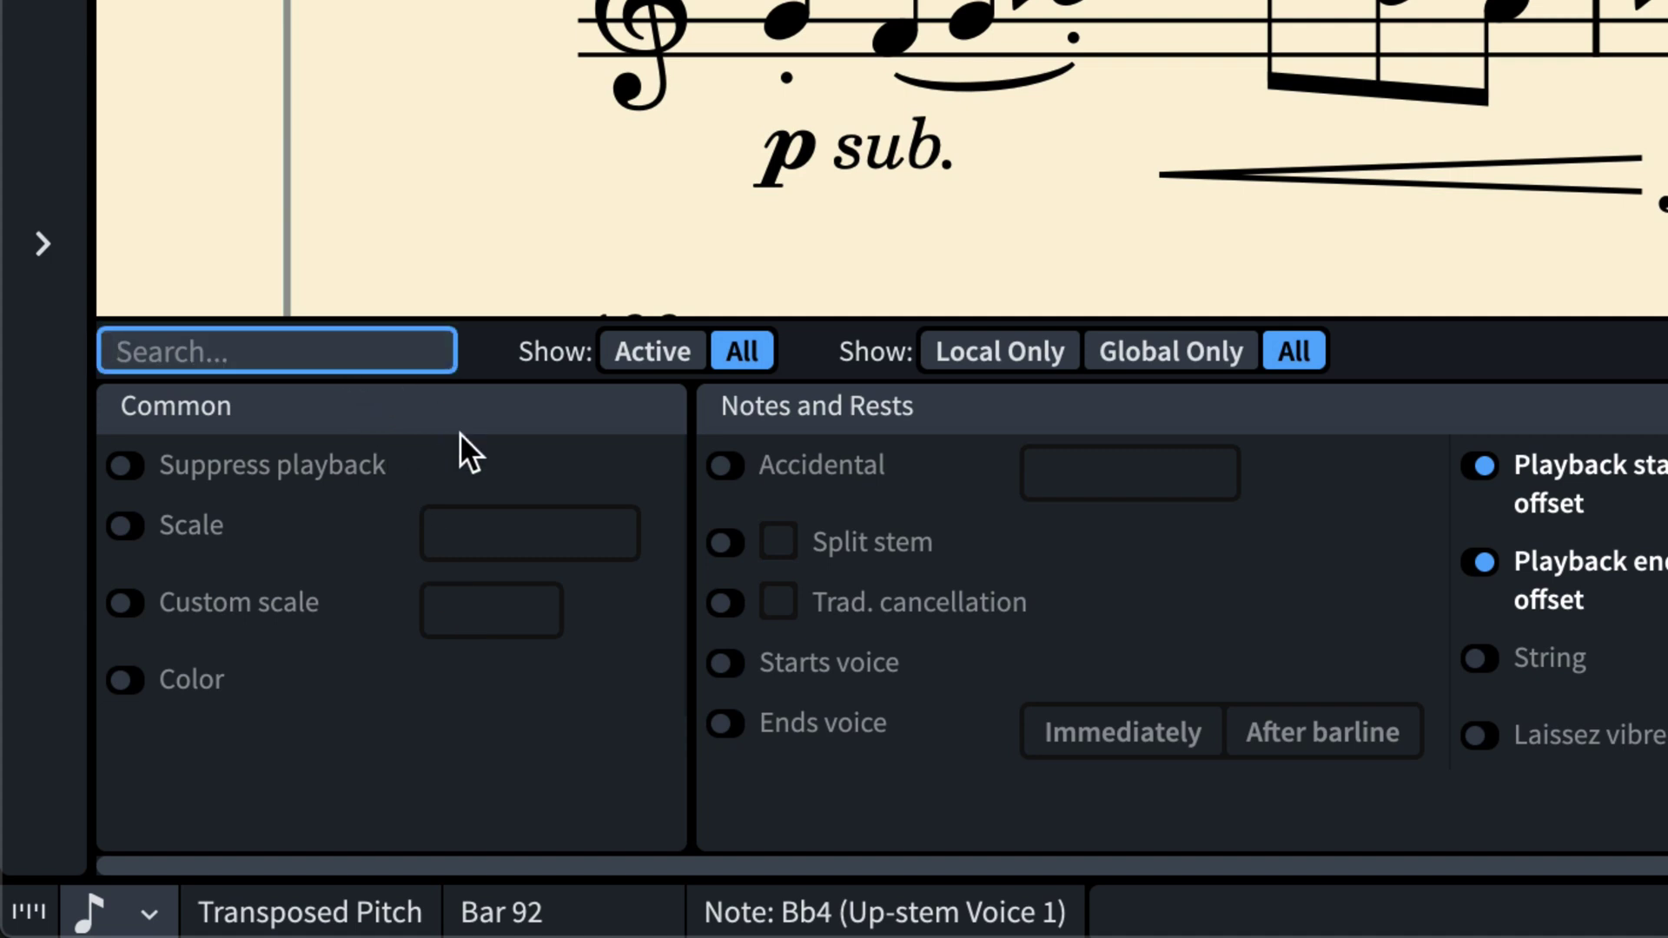
pyautogui.write('voice')
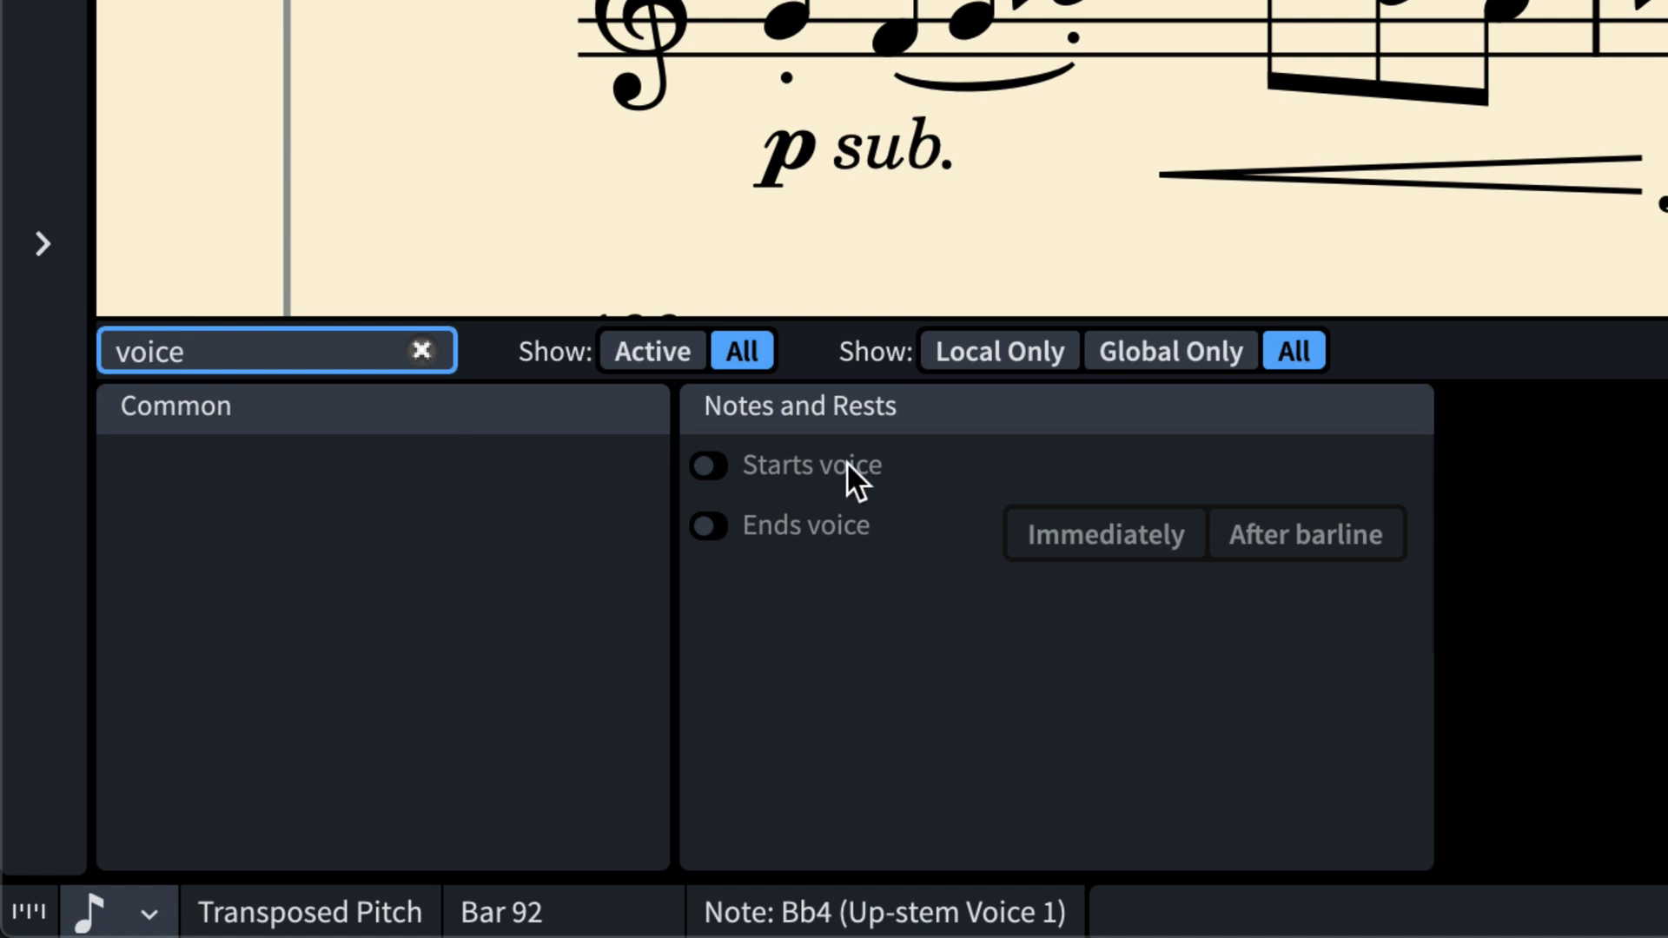
pyautogui.click(422, 352)
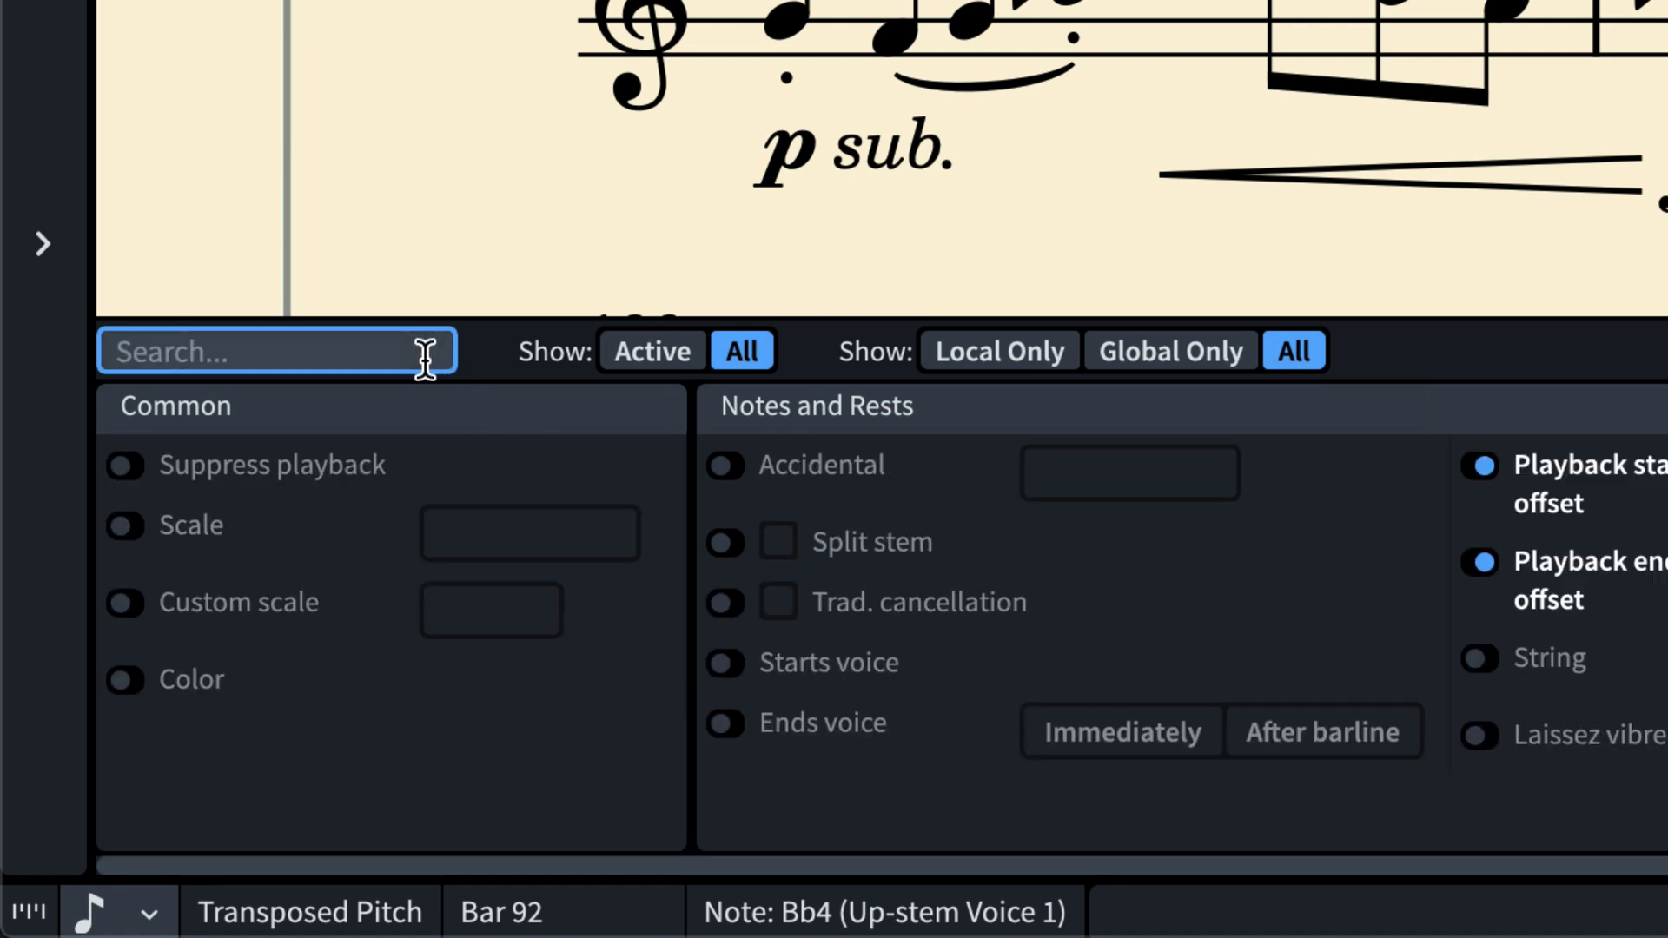
pyautogui.write('finger')
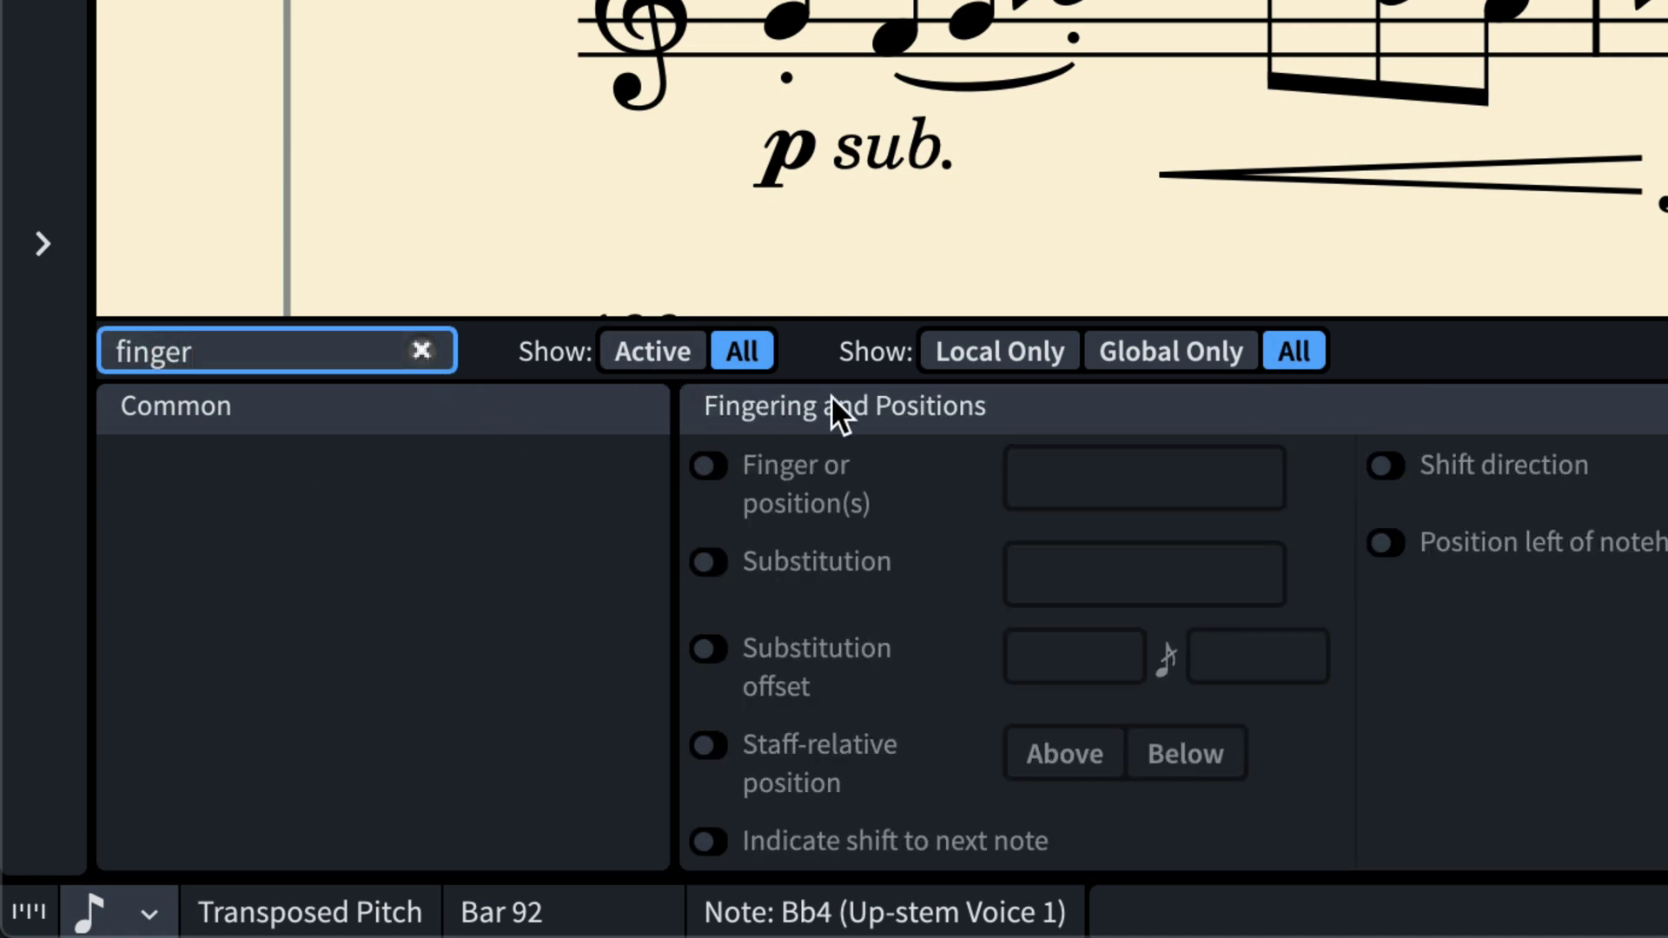
pyautogui.click(423, 351)
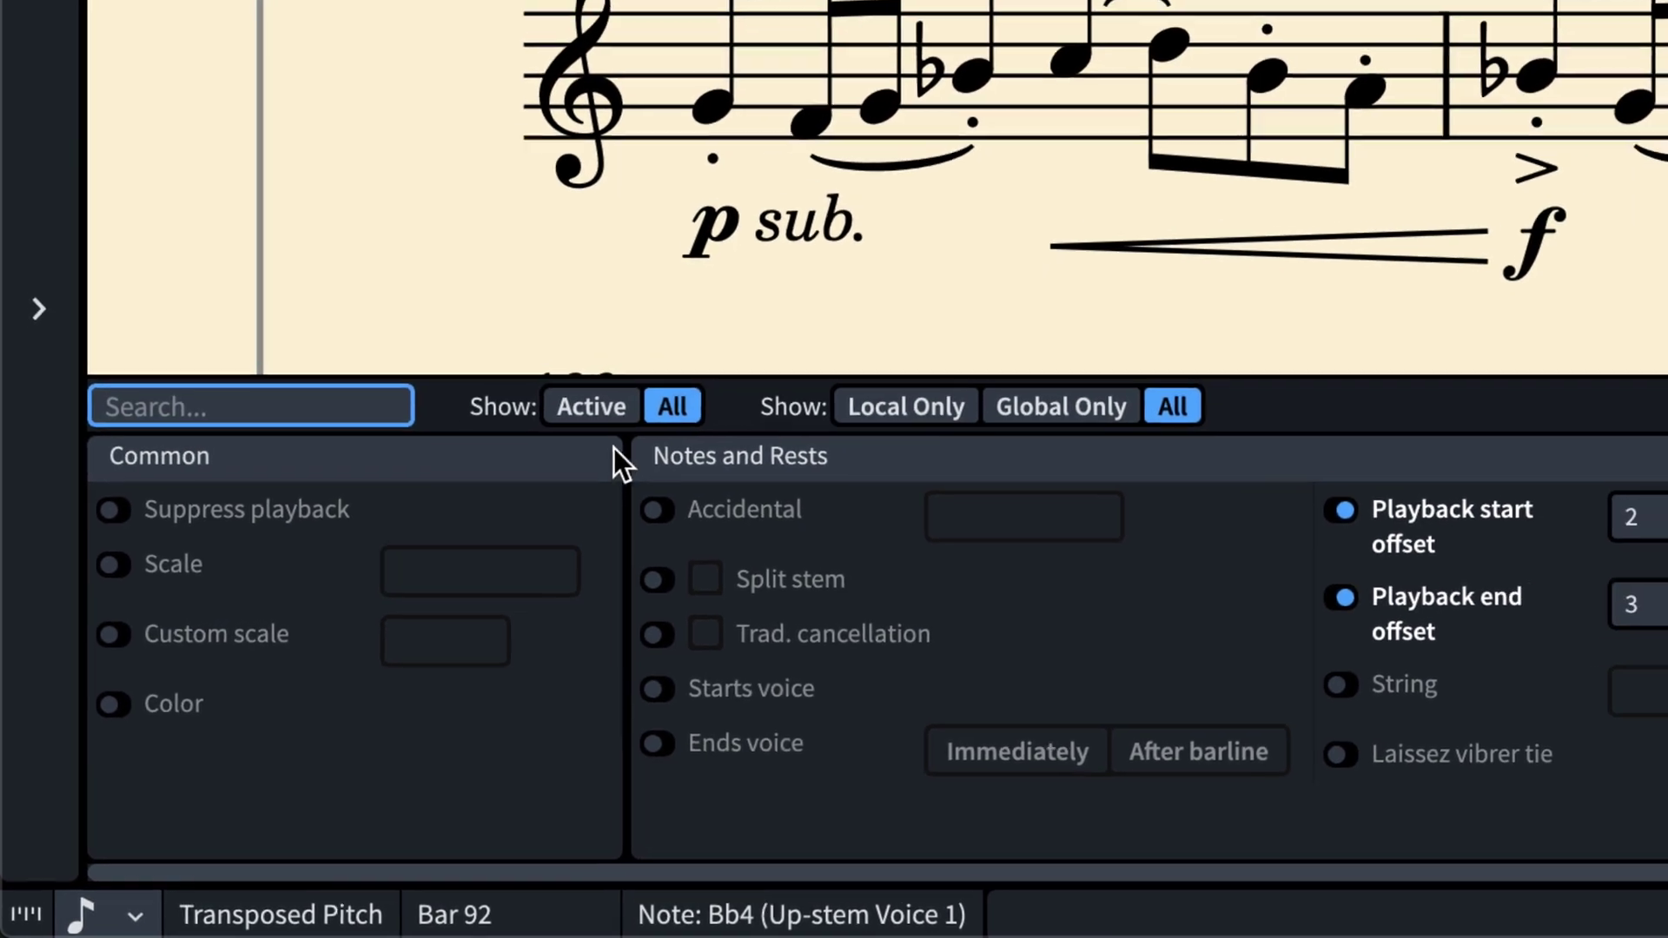
pyautogui.click(613, 429)
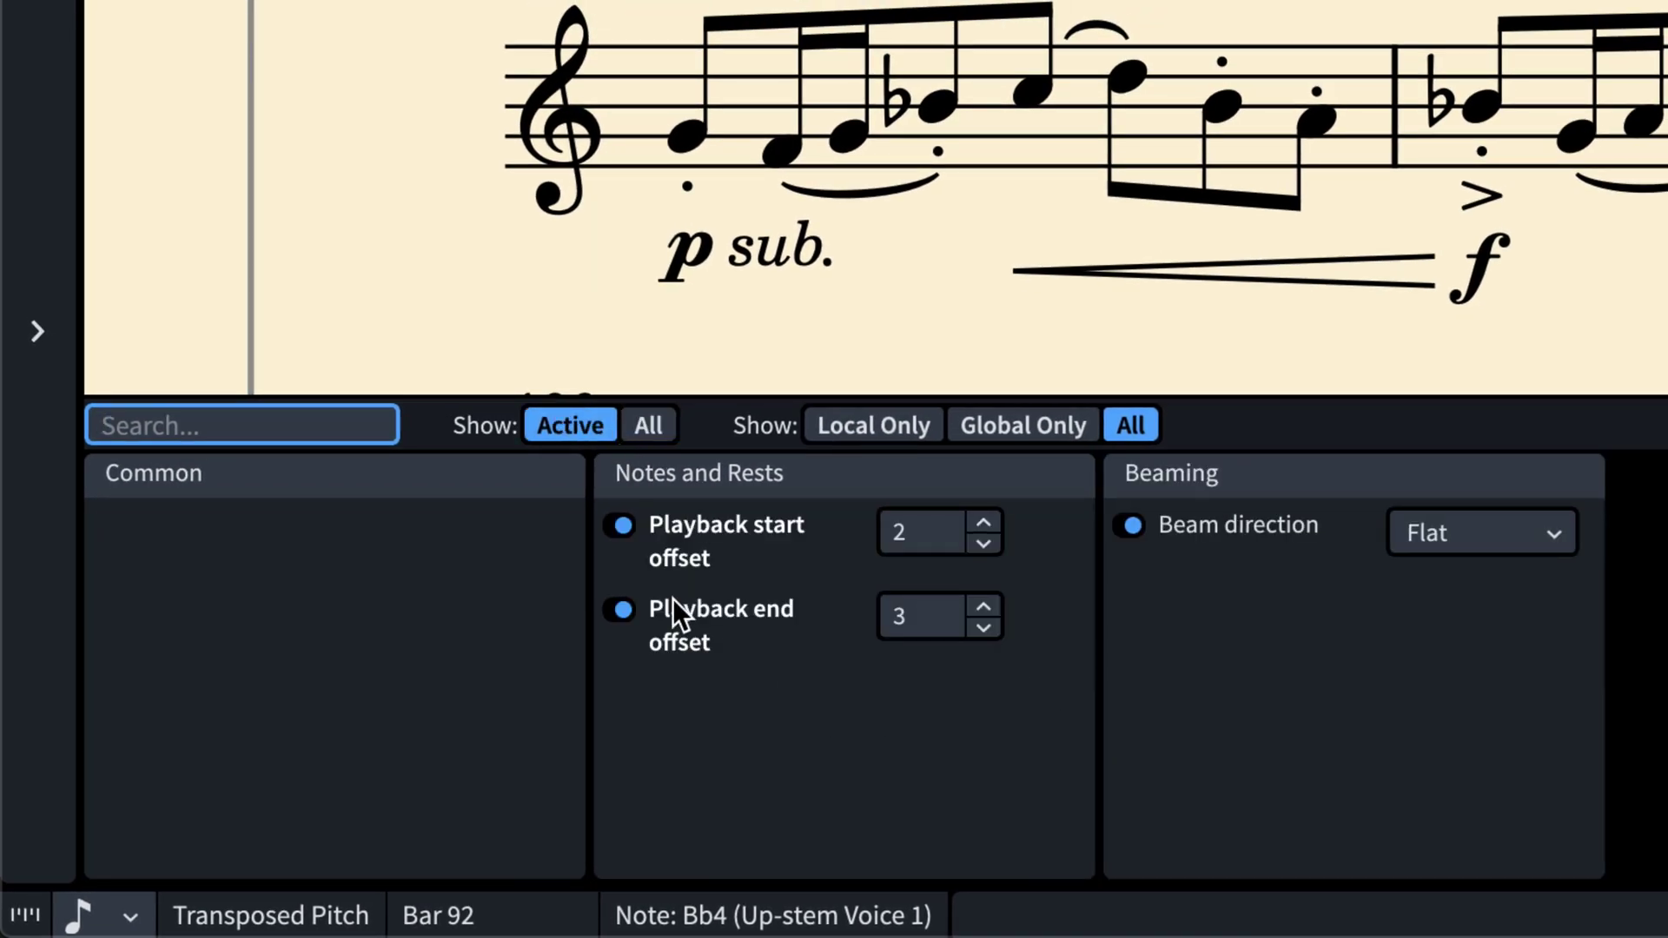
pyautogui.click(653, 422)
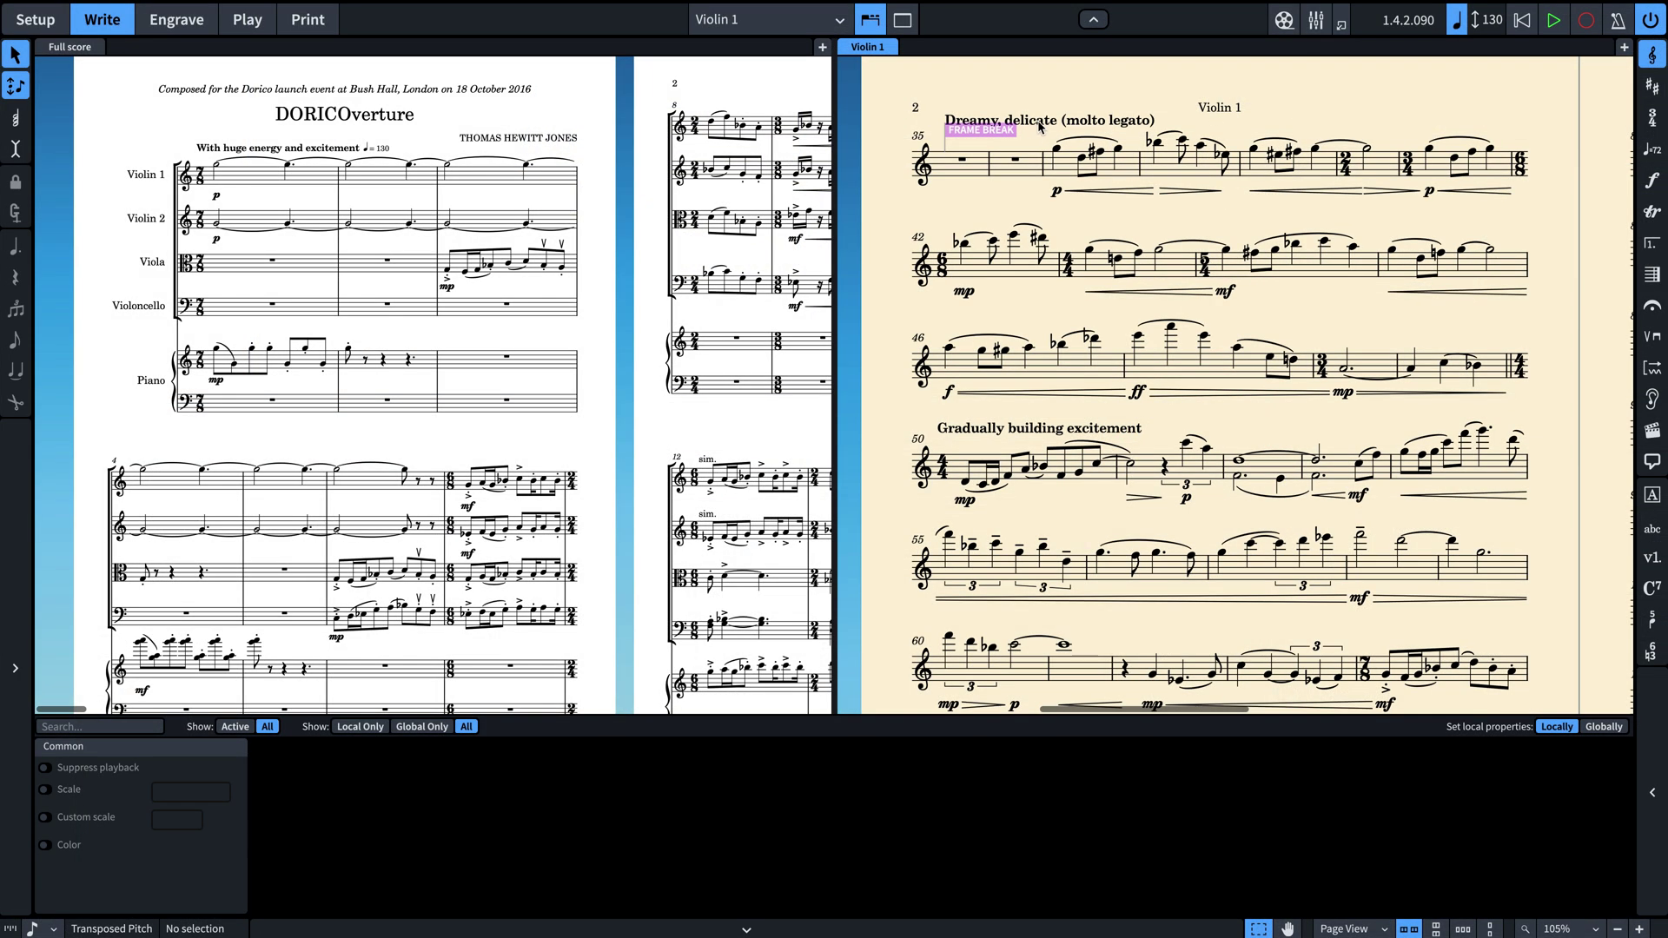
# - Inspect bar 37's tempo text, slur, note and hairpin and the full-score tempo mark; toggle bar 87 harmonics to natural and back
pyautogui.click(1040, 127)
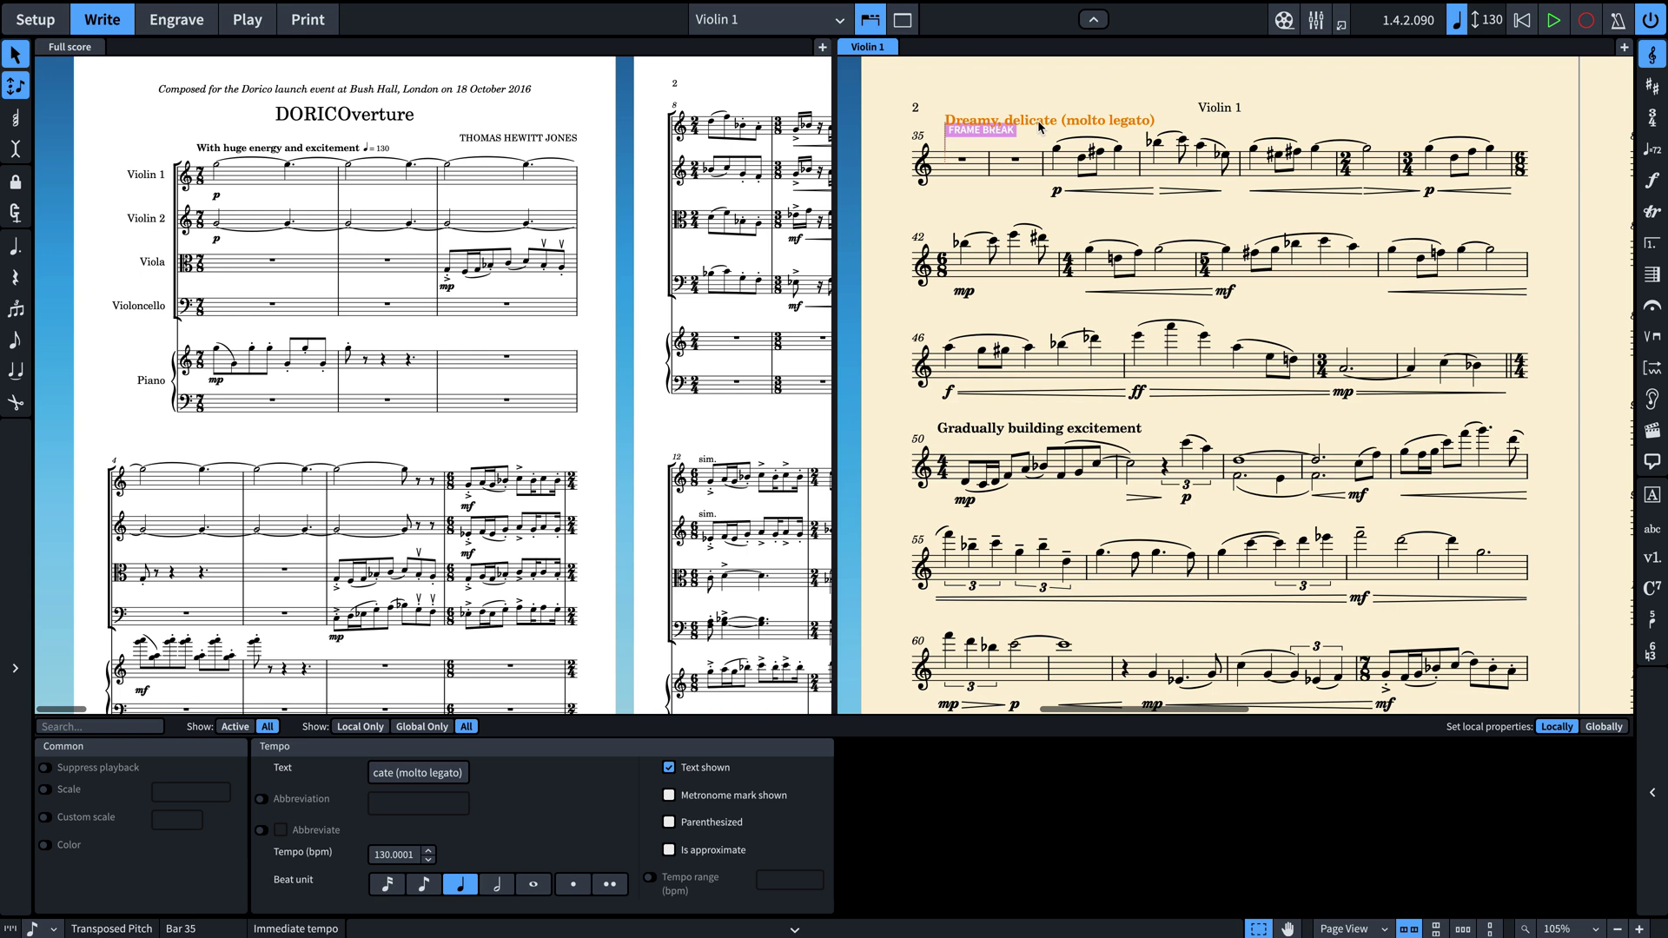
pyautogui.click(1079, 139)
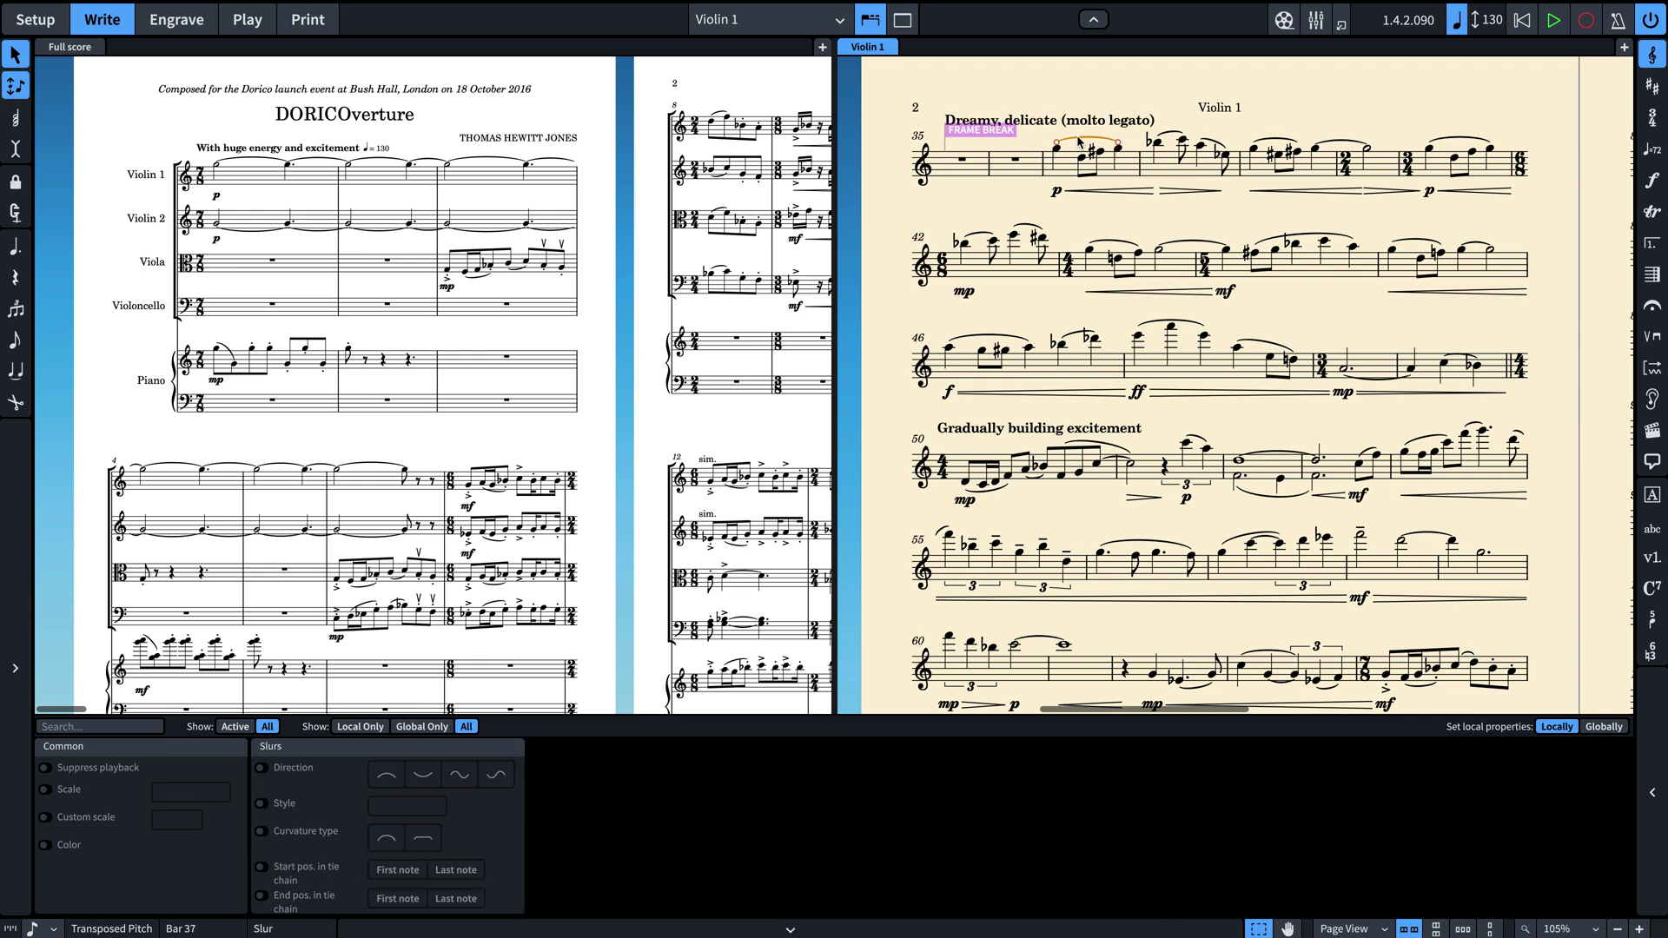
pyautogui.click(1083, 161)
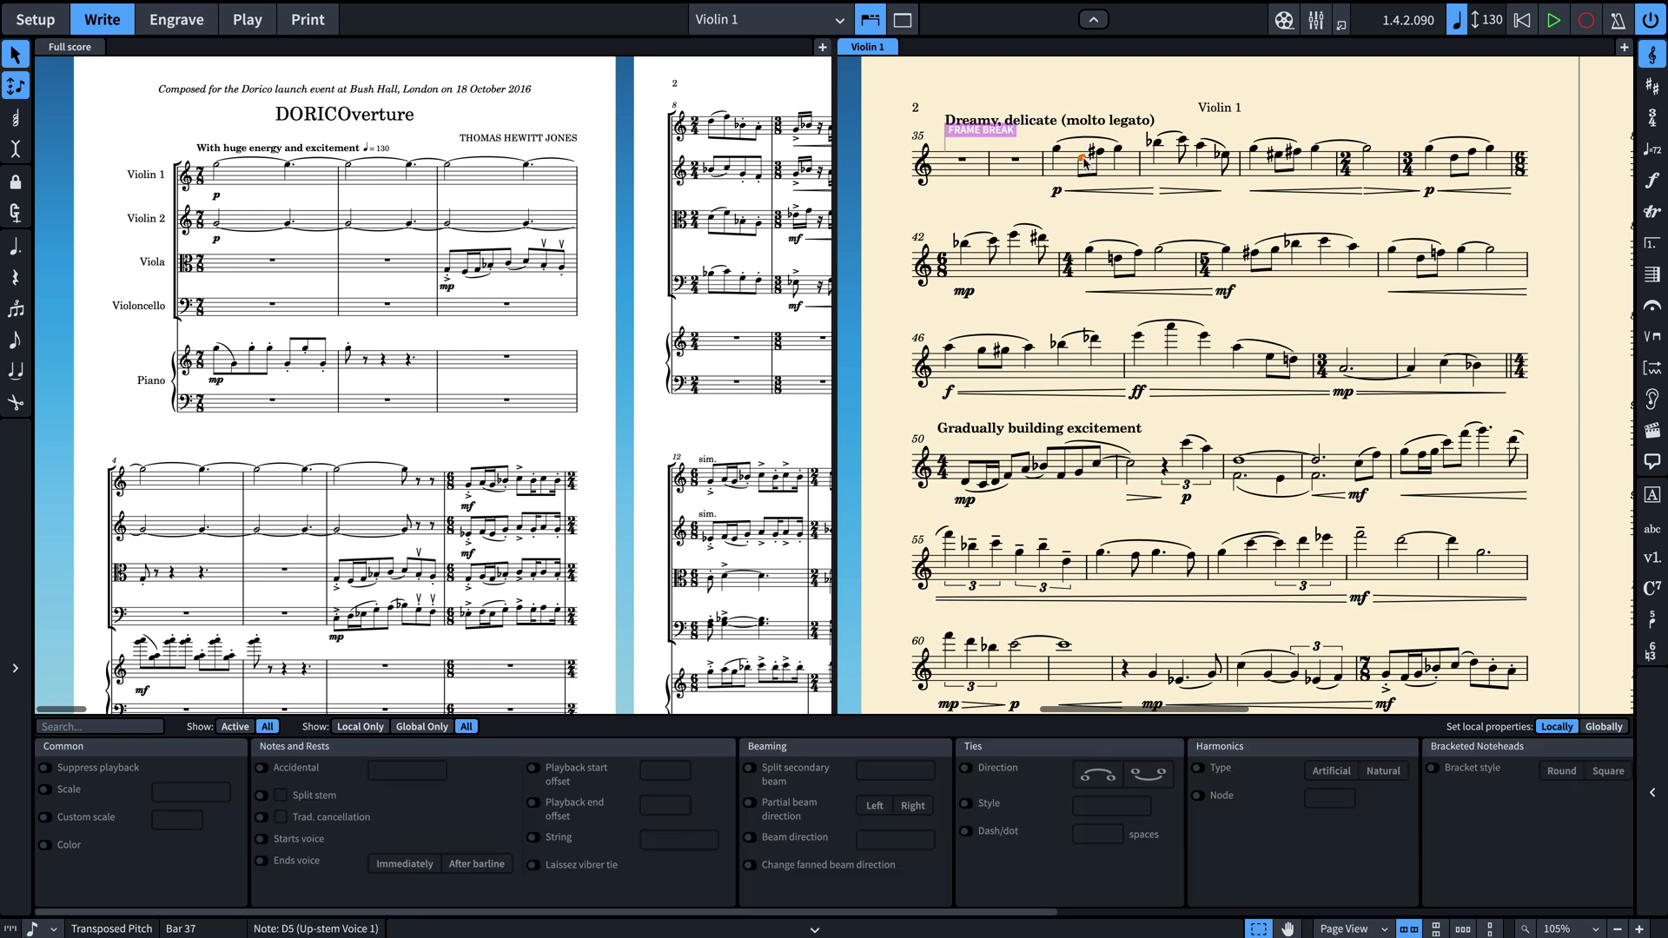
pyautogui.click(1120, 191)
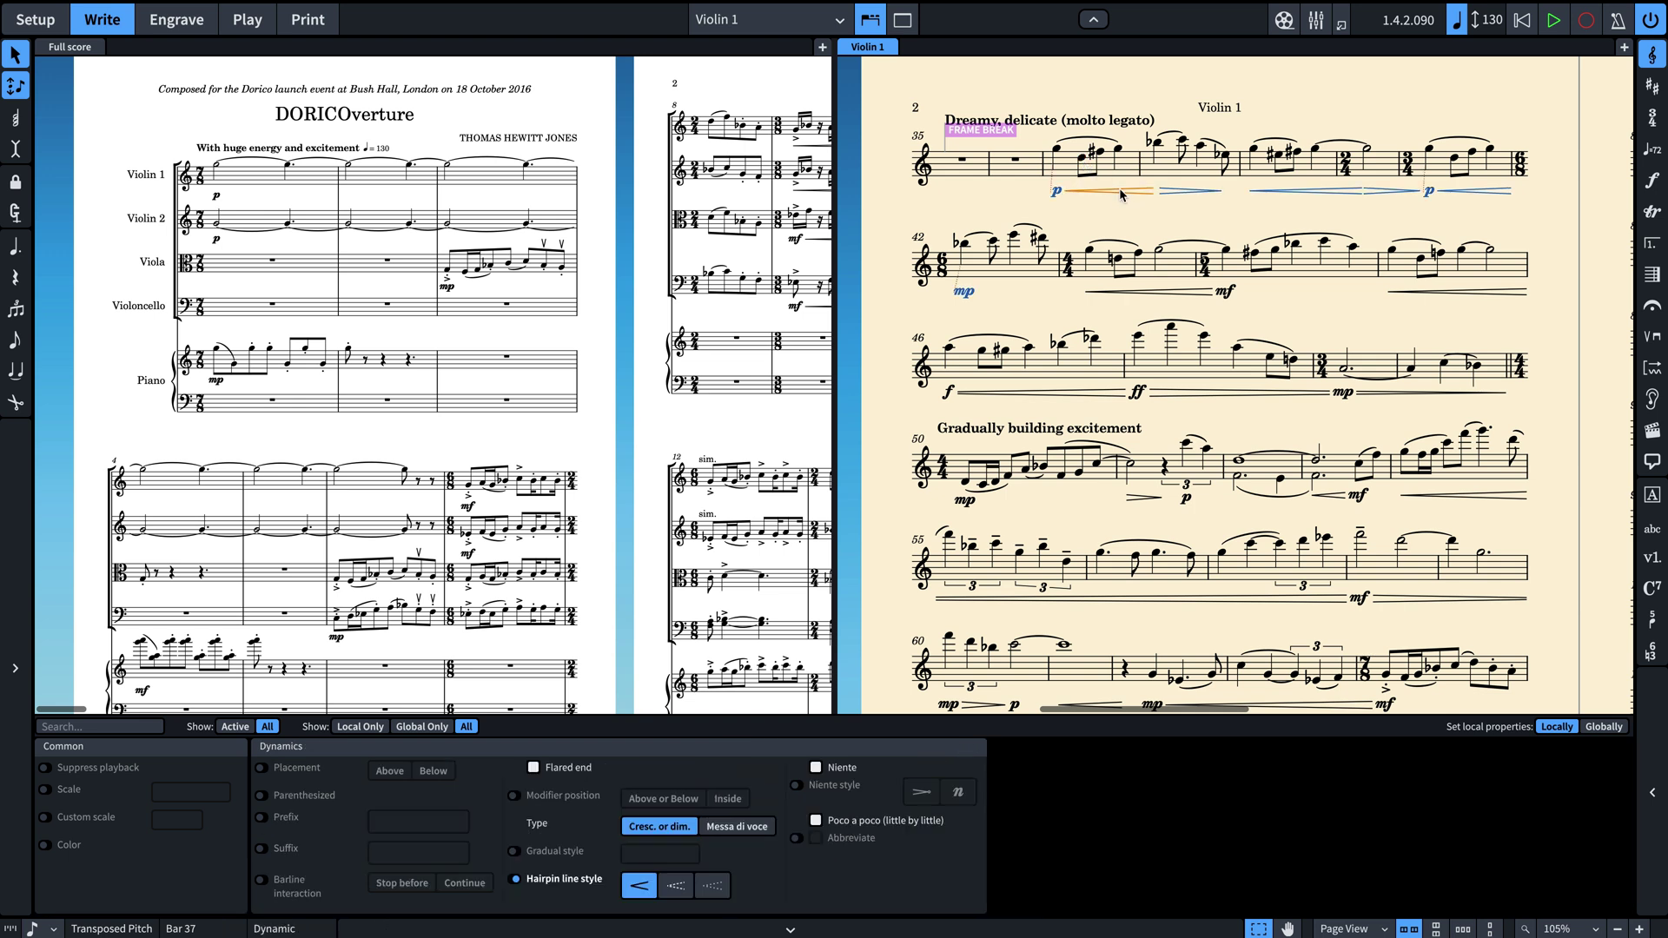
pyautogui.click(373, 149)
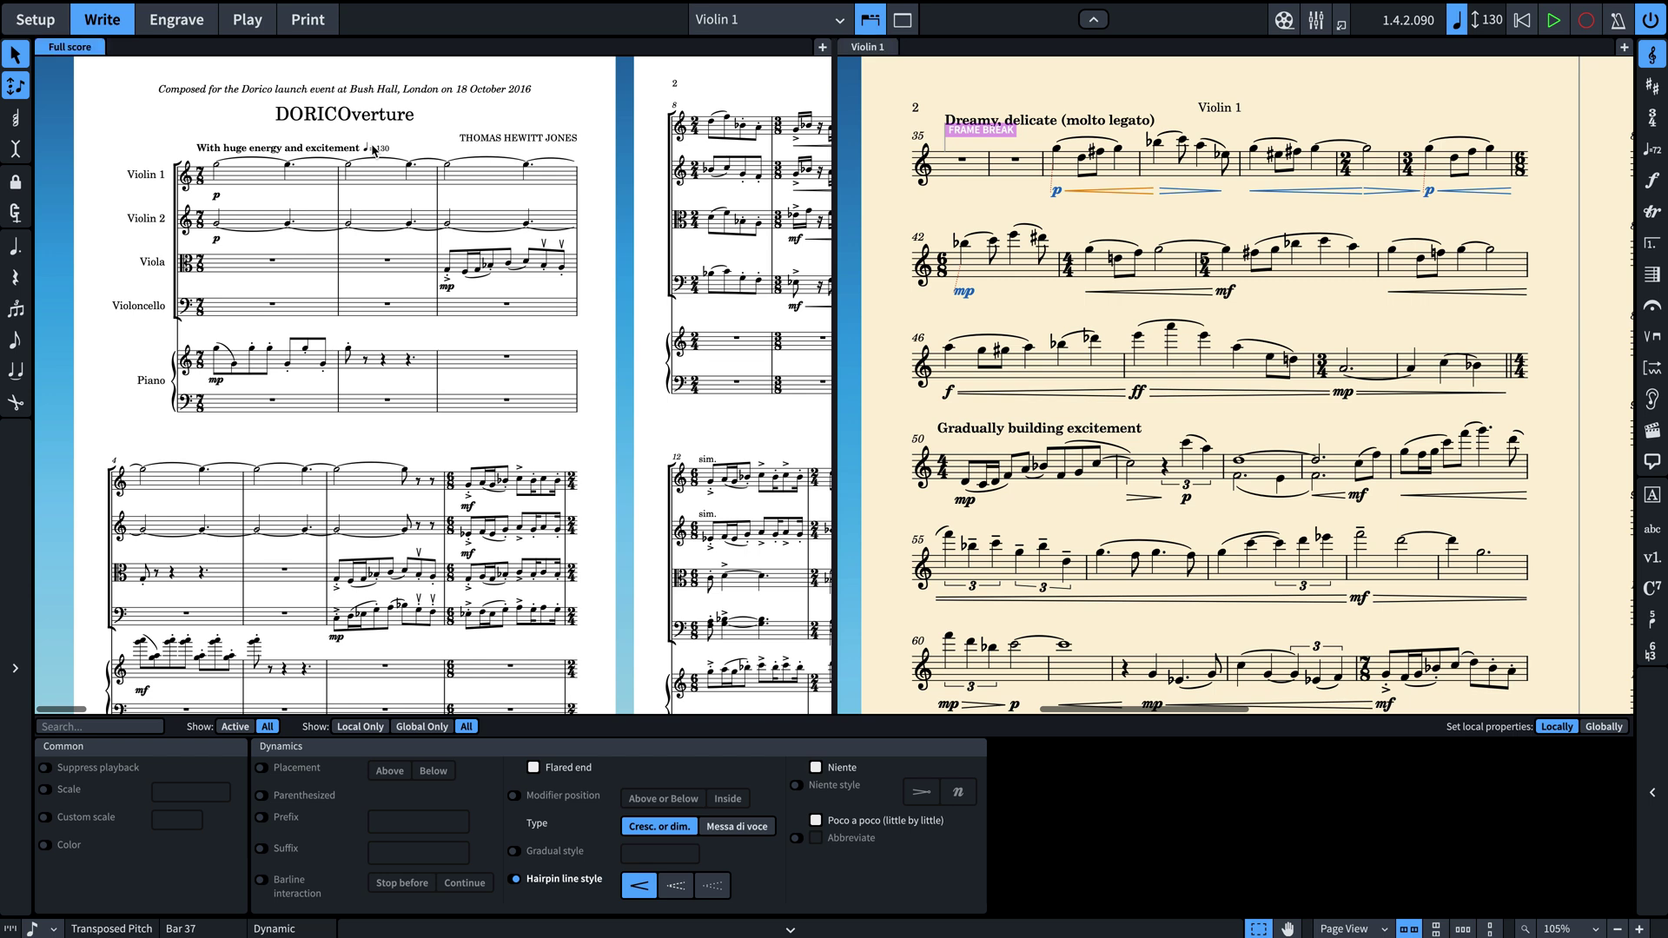
pyautogui.click(374, 150)
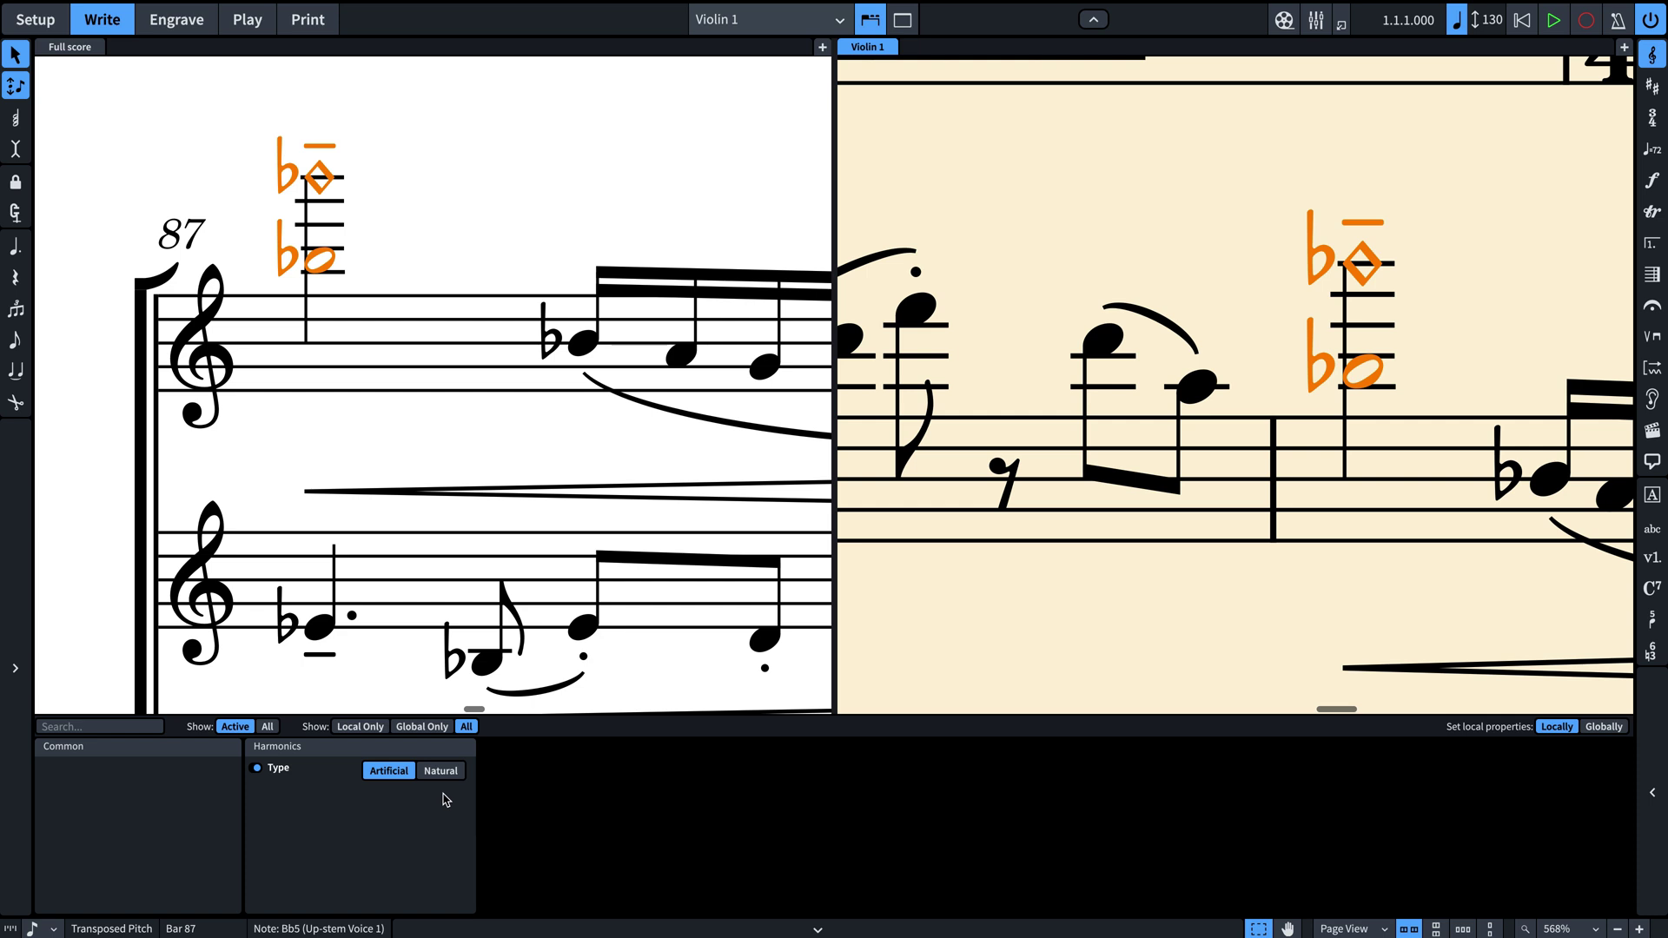
pyautogui.click(440, 771)
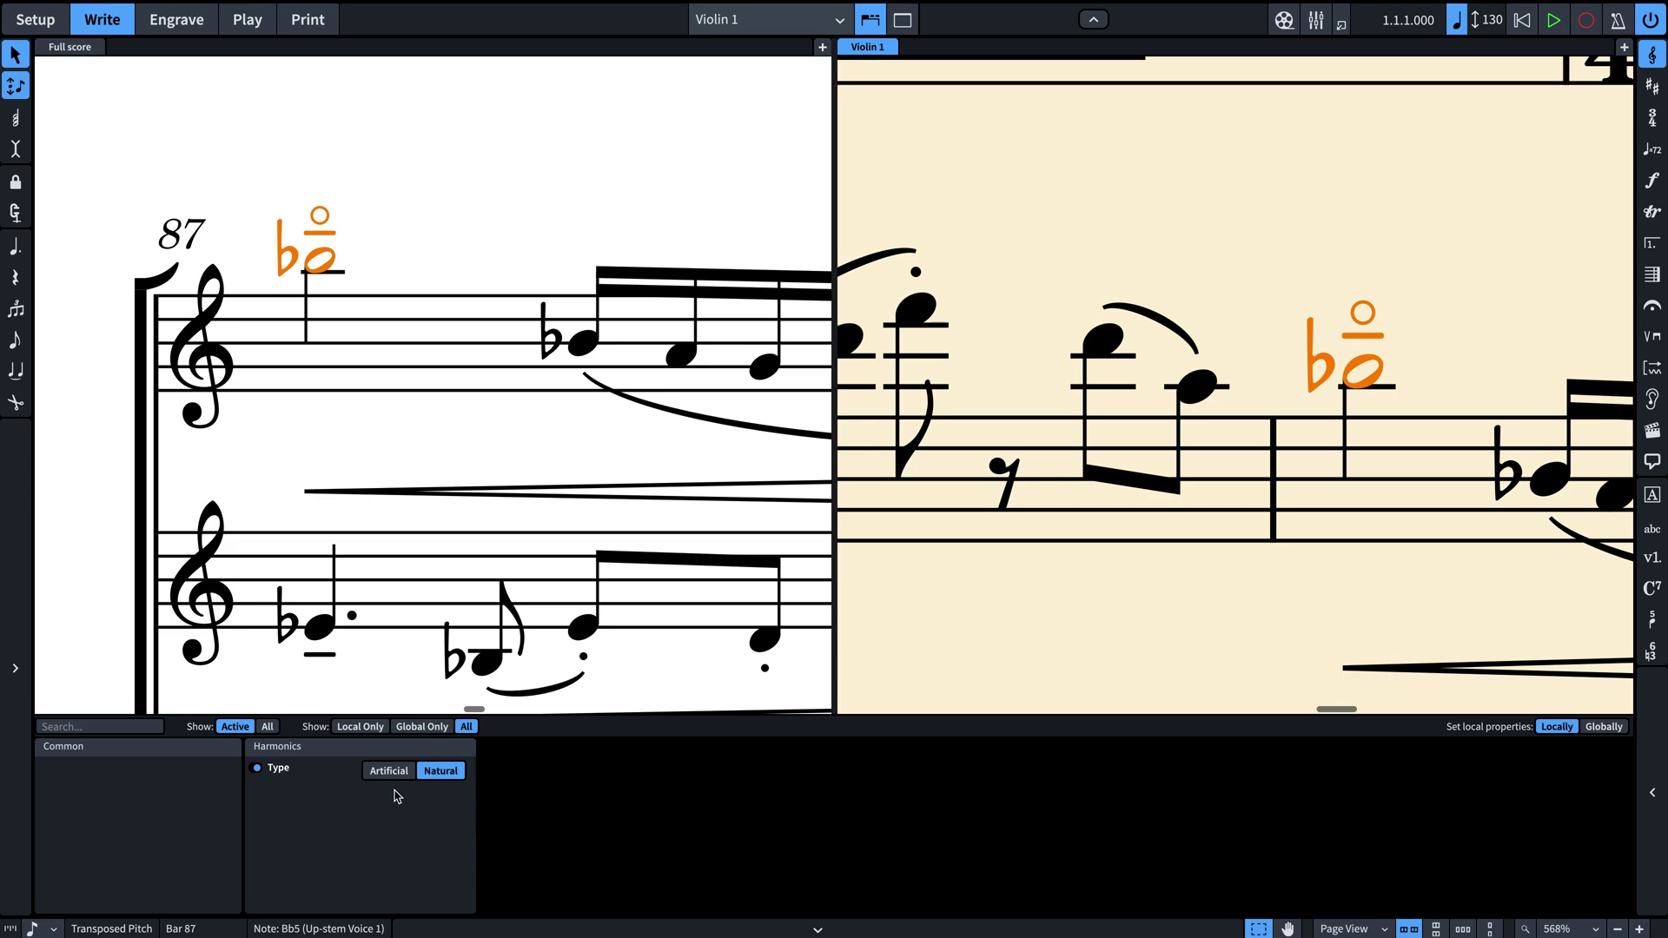
pyautogui.click(390, 773)
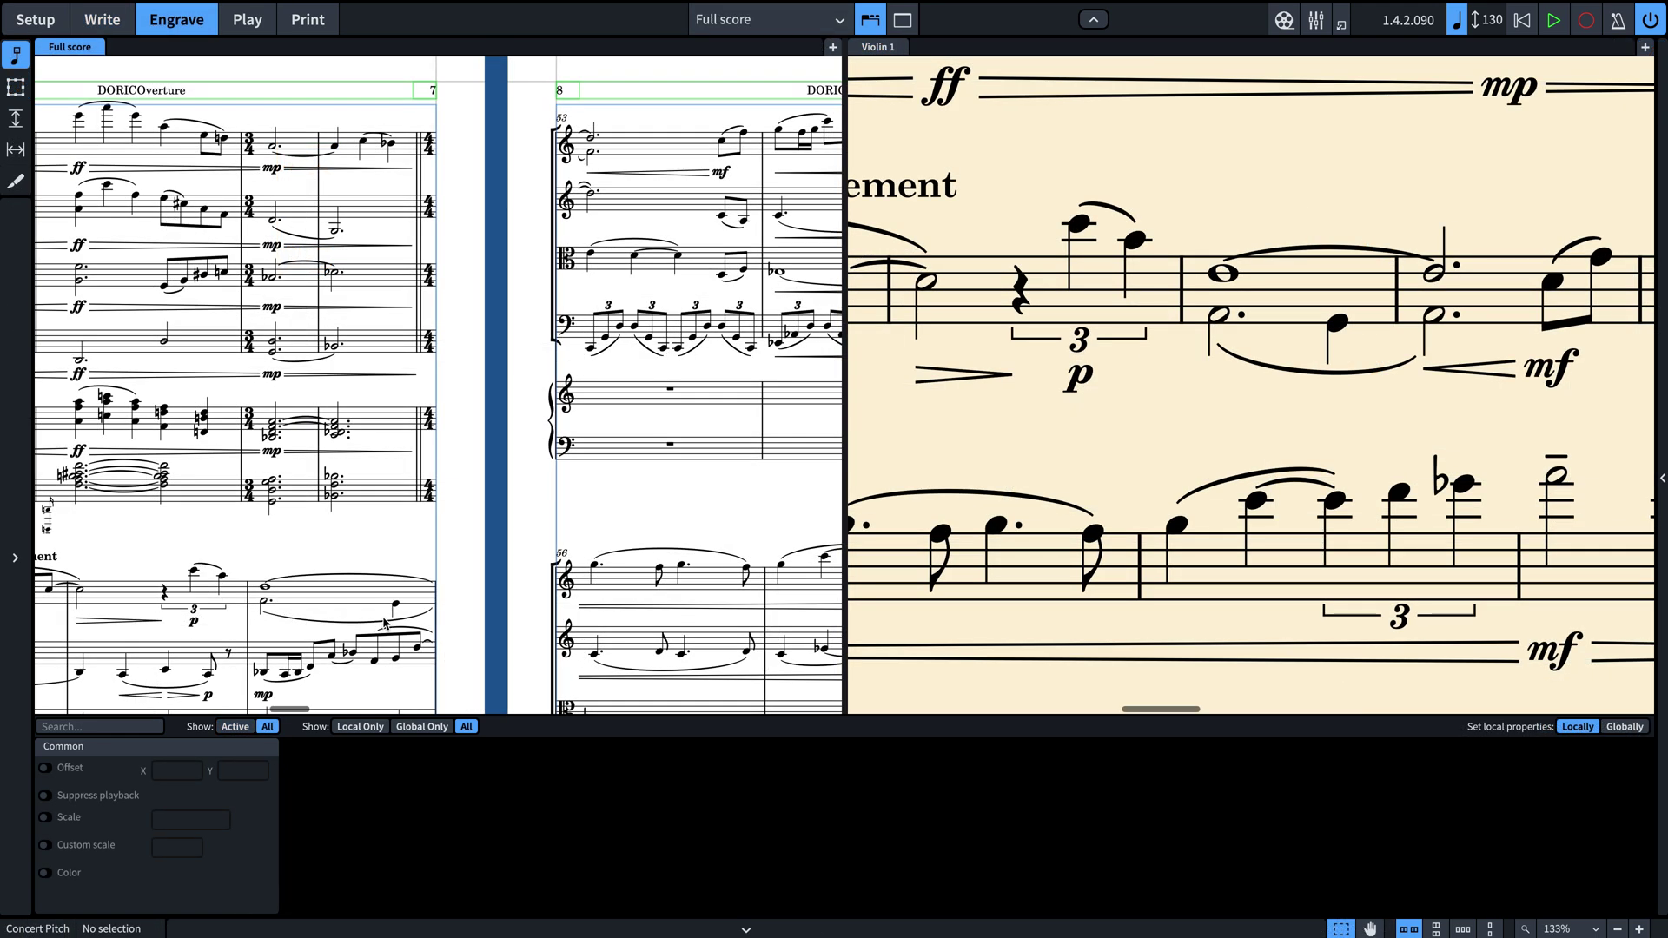
# - Reshape the full-score bar 52 slur and the small system-start slur, then select Violin 1's matching slur
pyautogui.click(375, 624)
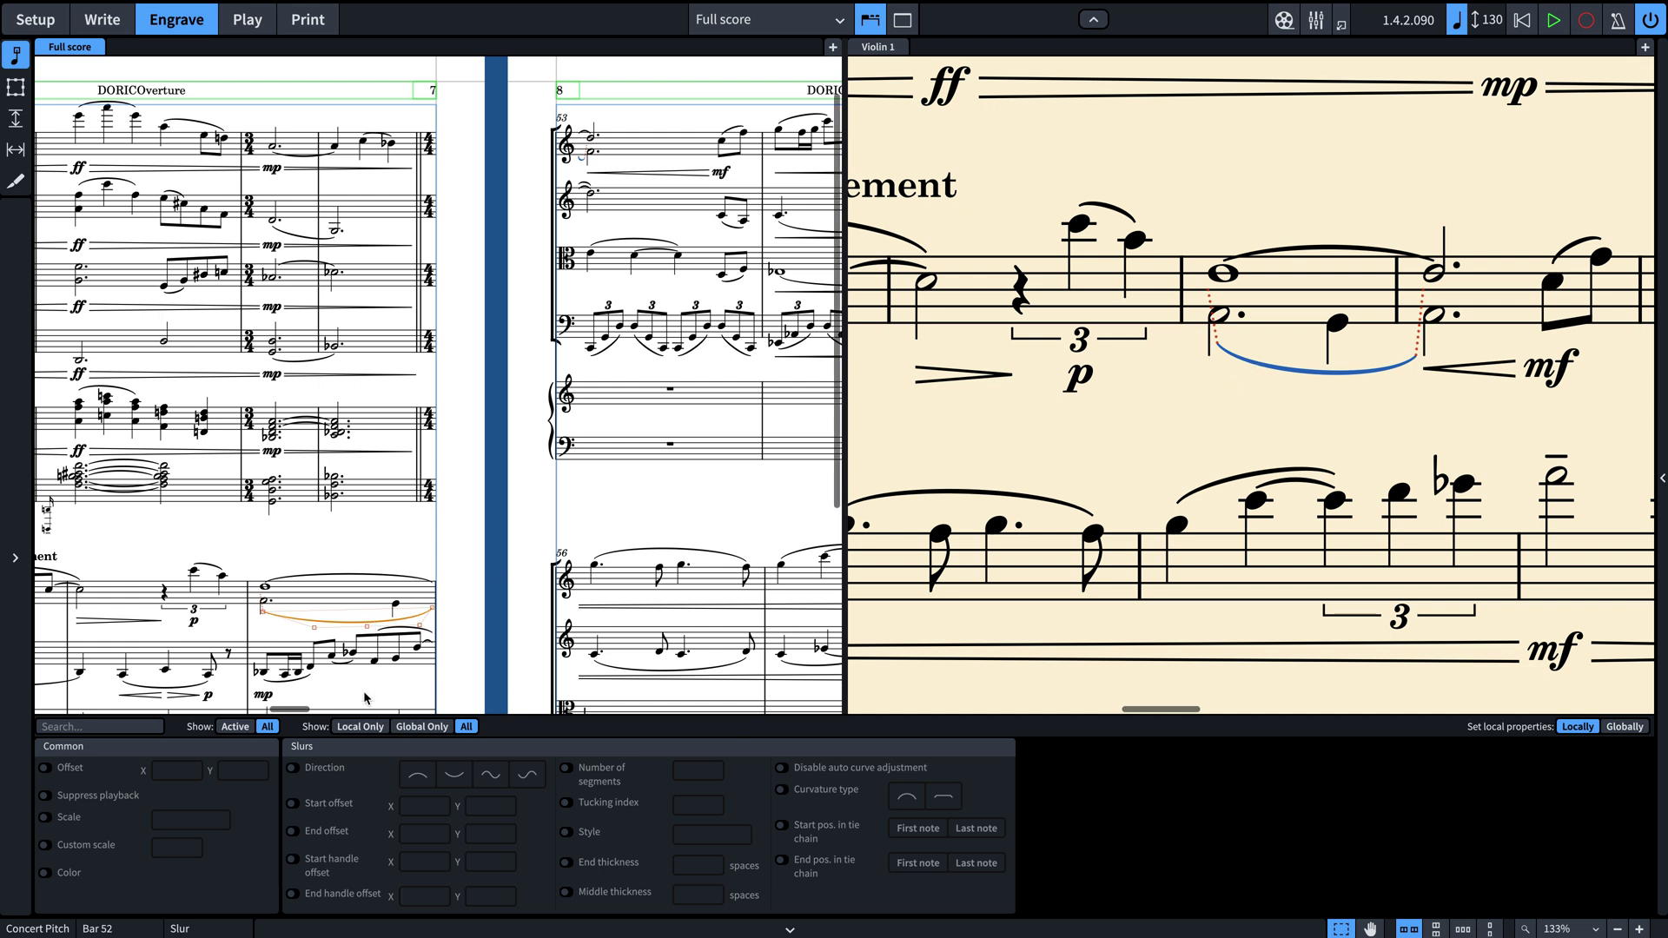
pyautogui.moveTo(367, 631); pyautogui.dragTo(360, 632)
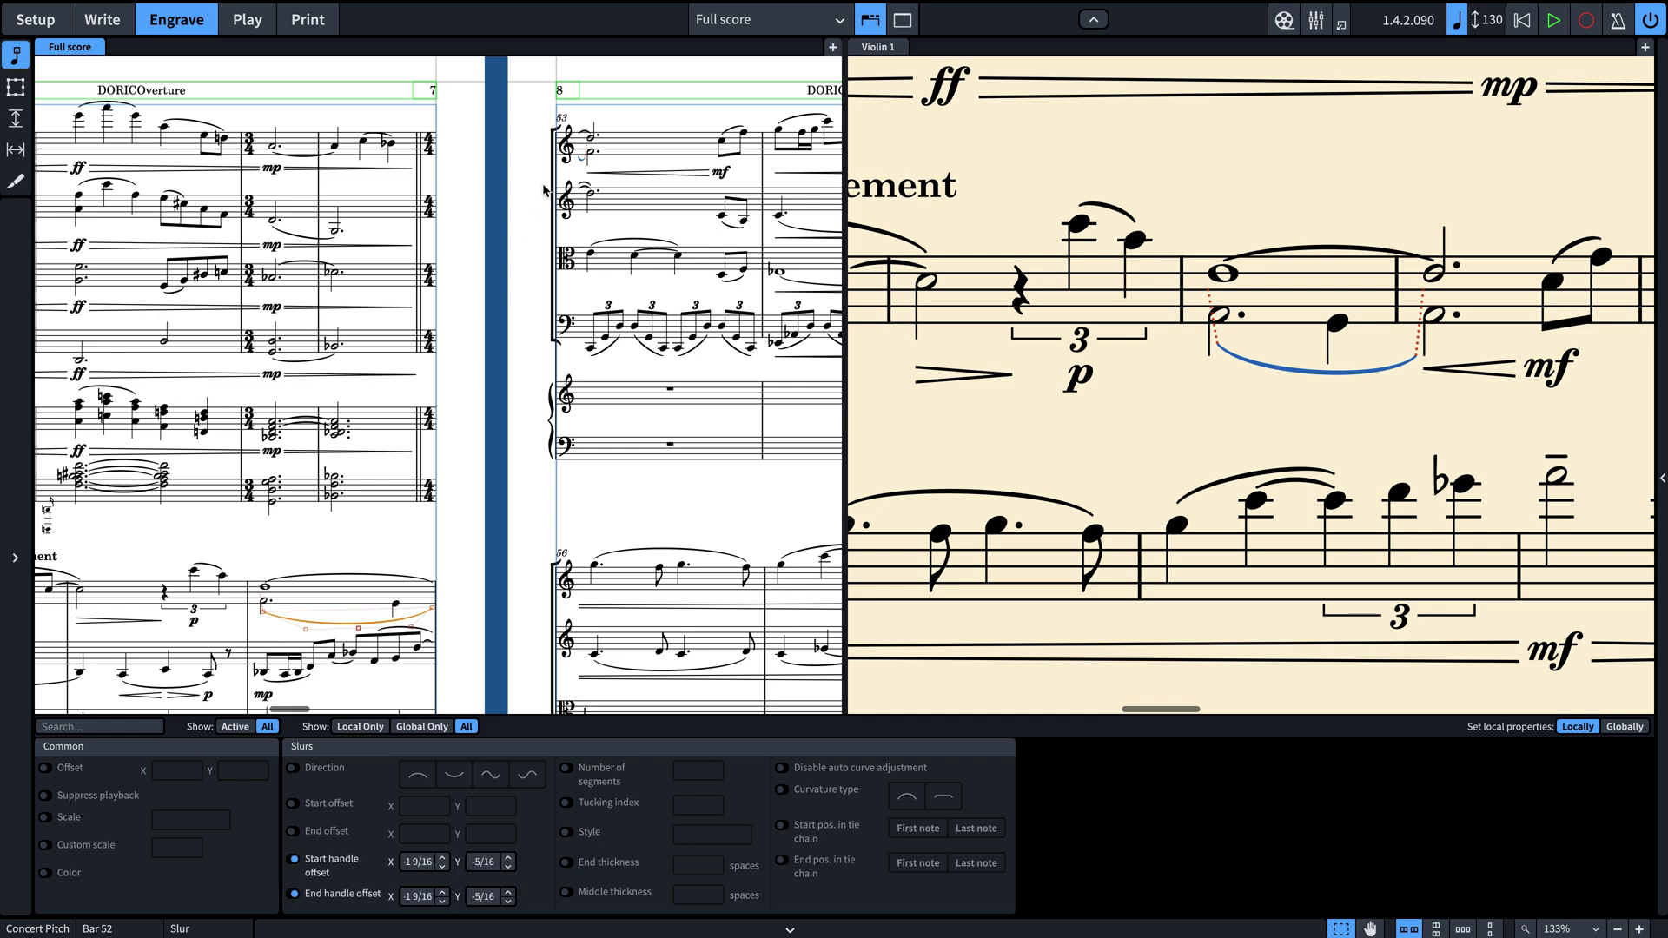
pyautogui.click(581, 159)
pyautogui.scroll(10, 596, 138)
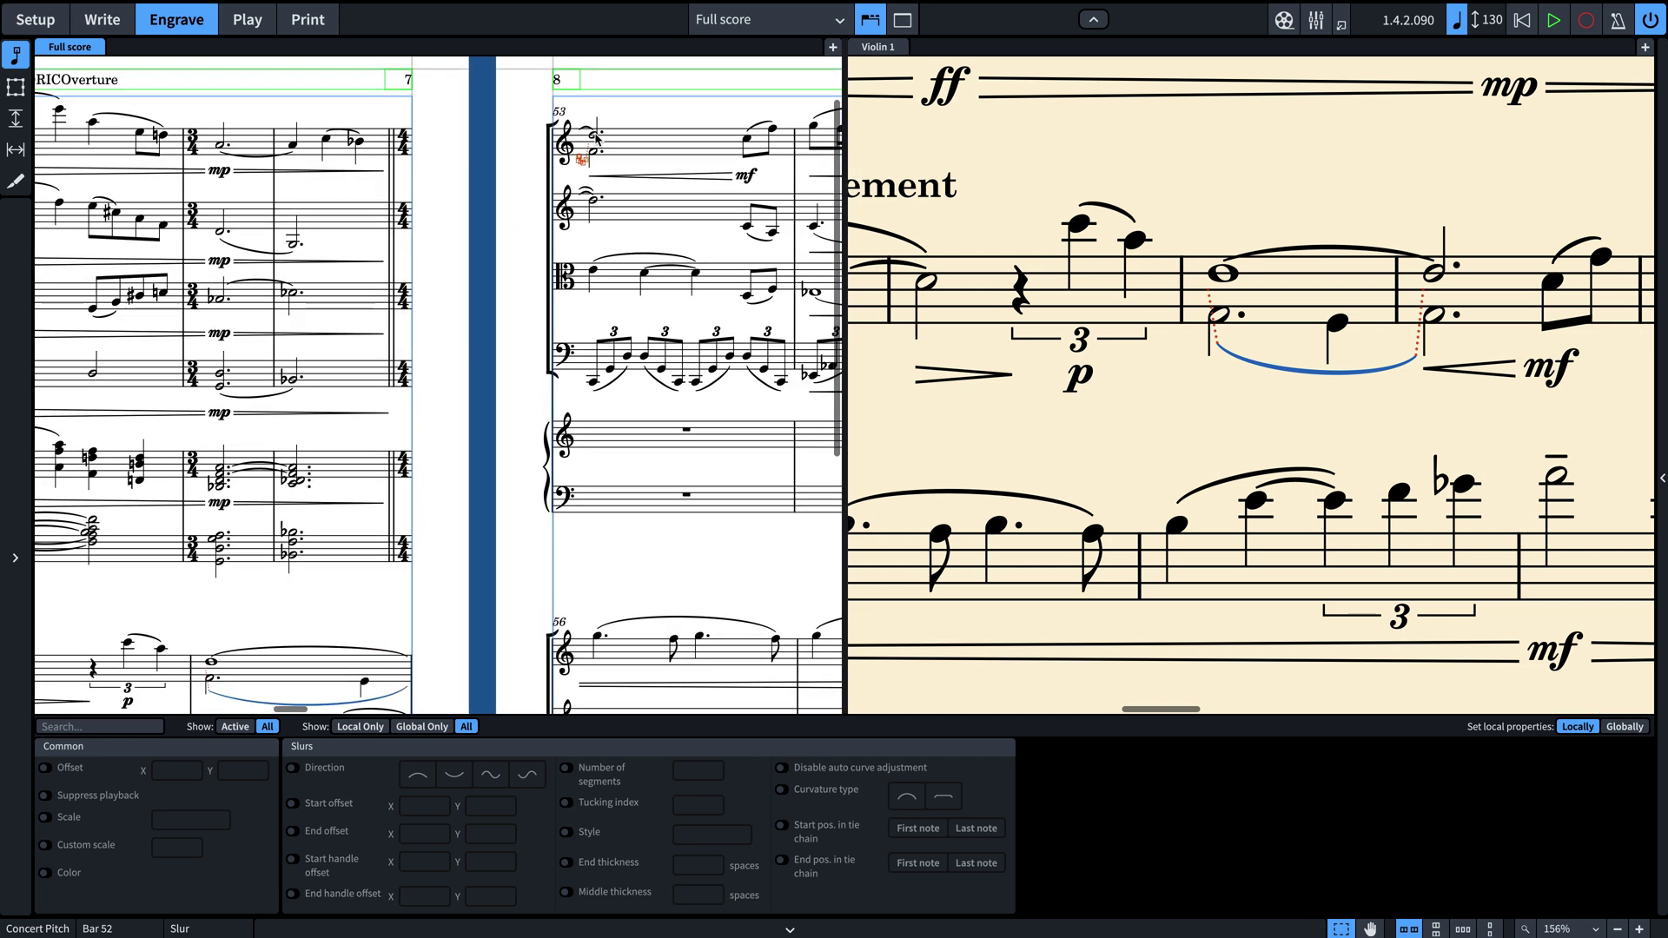
pyautogui.scroll(2, 596, 137)
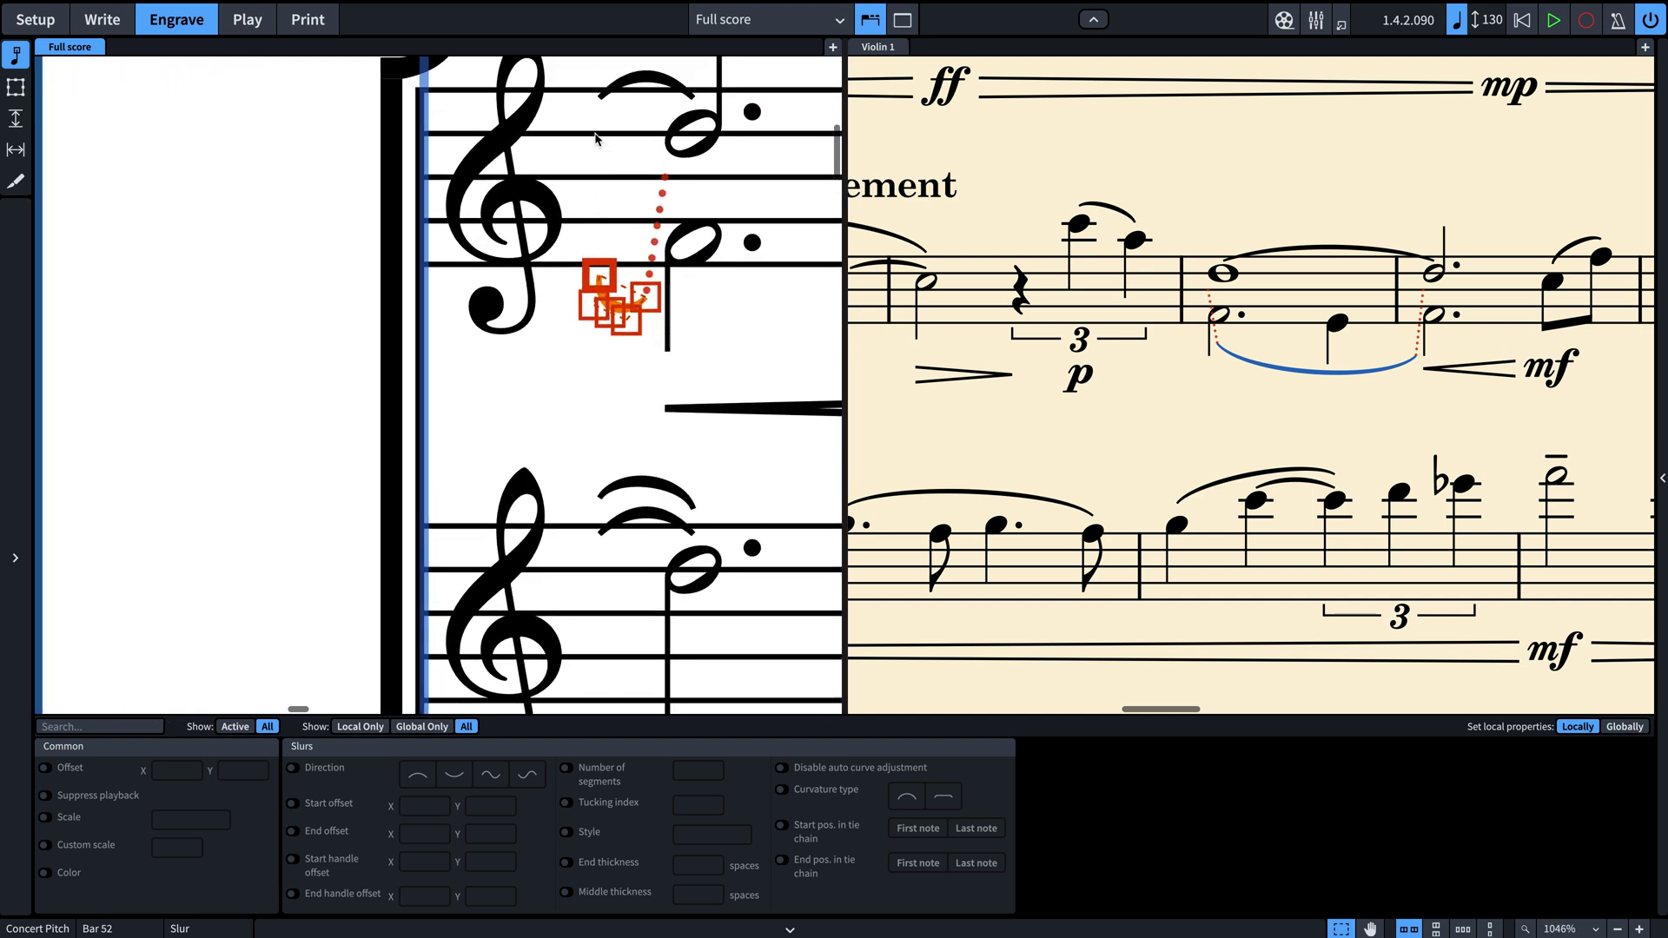
pyautogui.moveTo(539, 310); pyautogui.dragTo(522, 334)
pyautogui.click(529, 429)
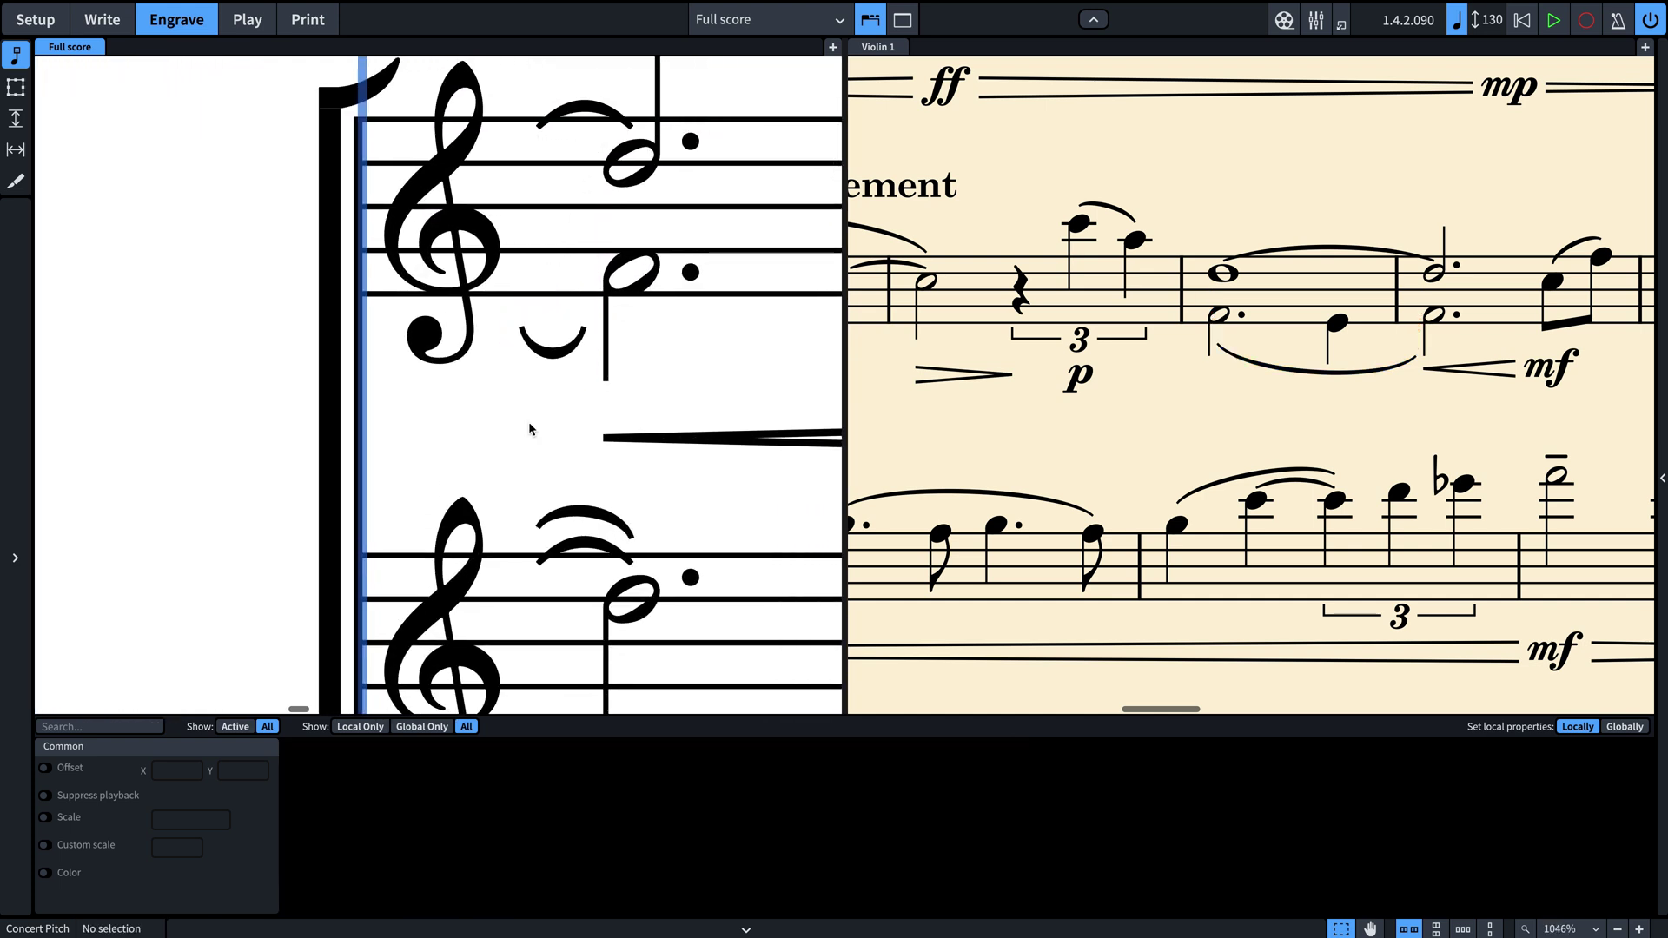
pyautogui.click(1273, 369)
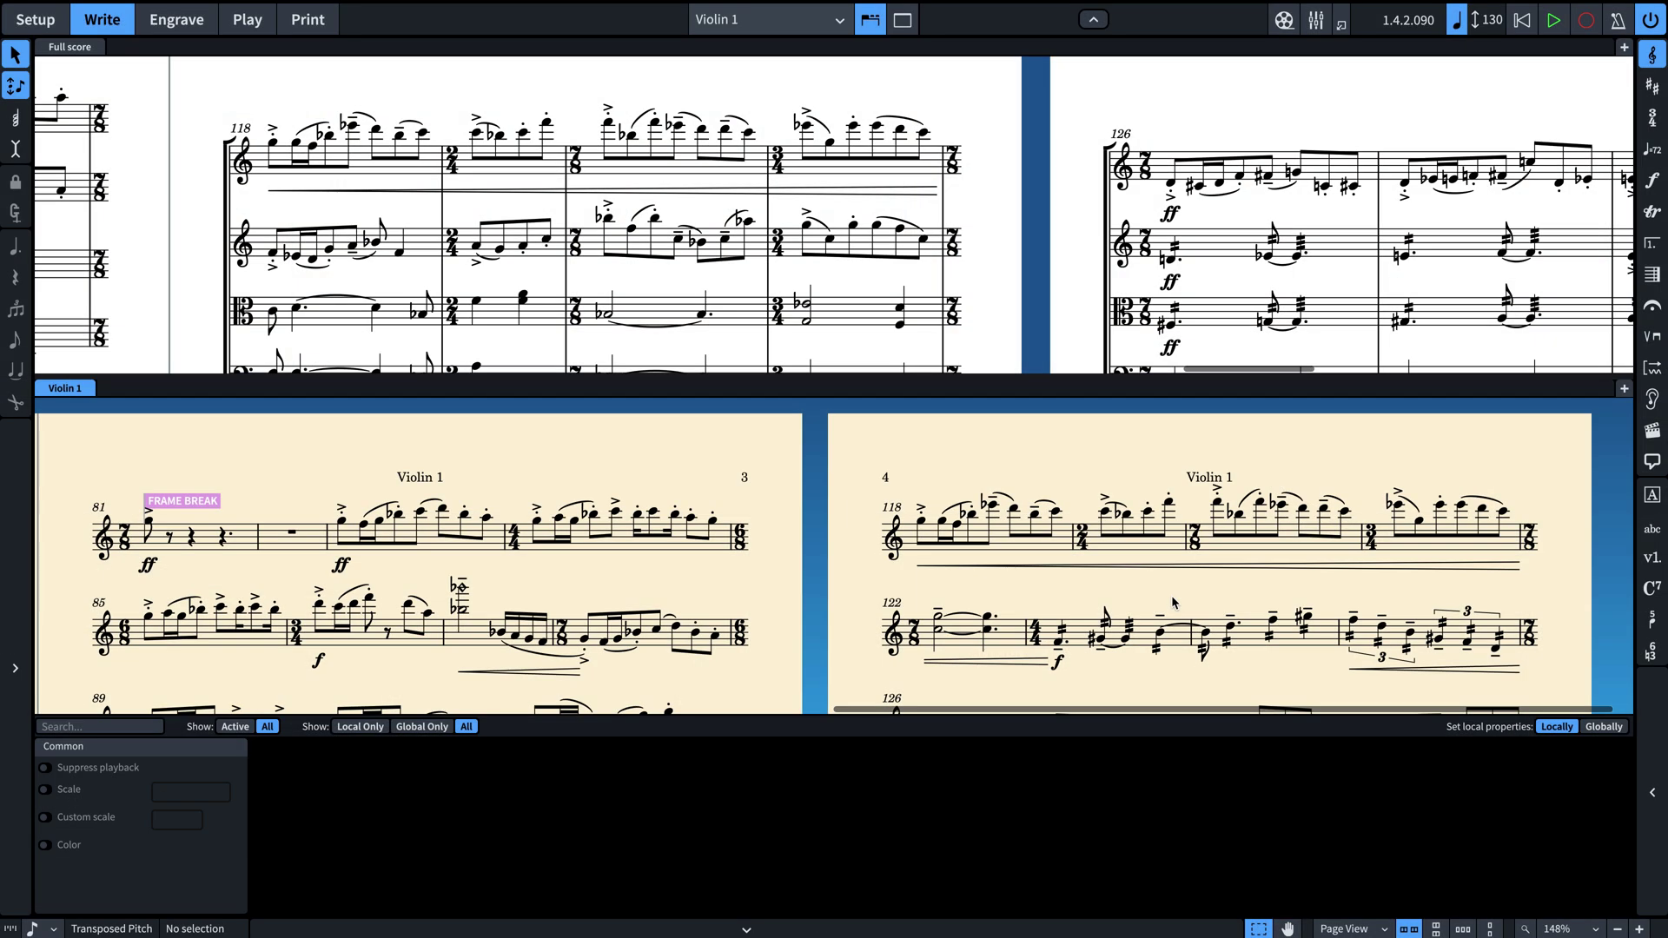
# - Give the Violin 1 part's bar 118 hairpin the cresc./dim. gradual style
pyautogui.click(1123, 566)
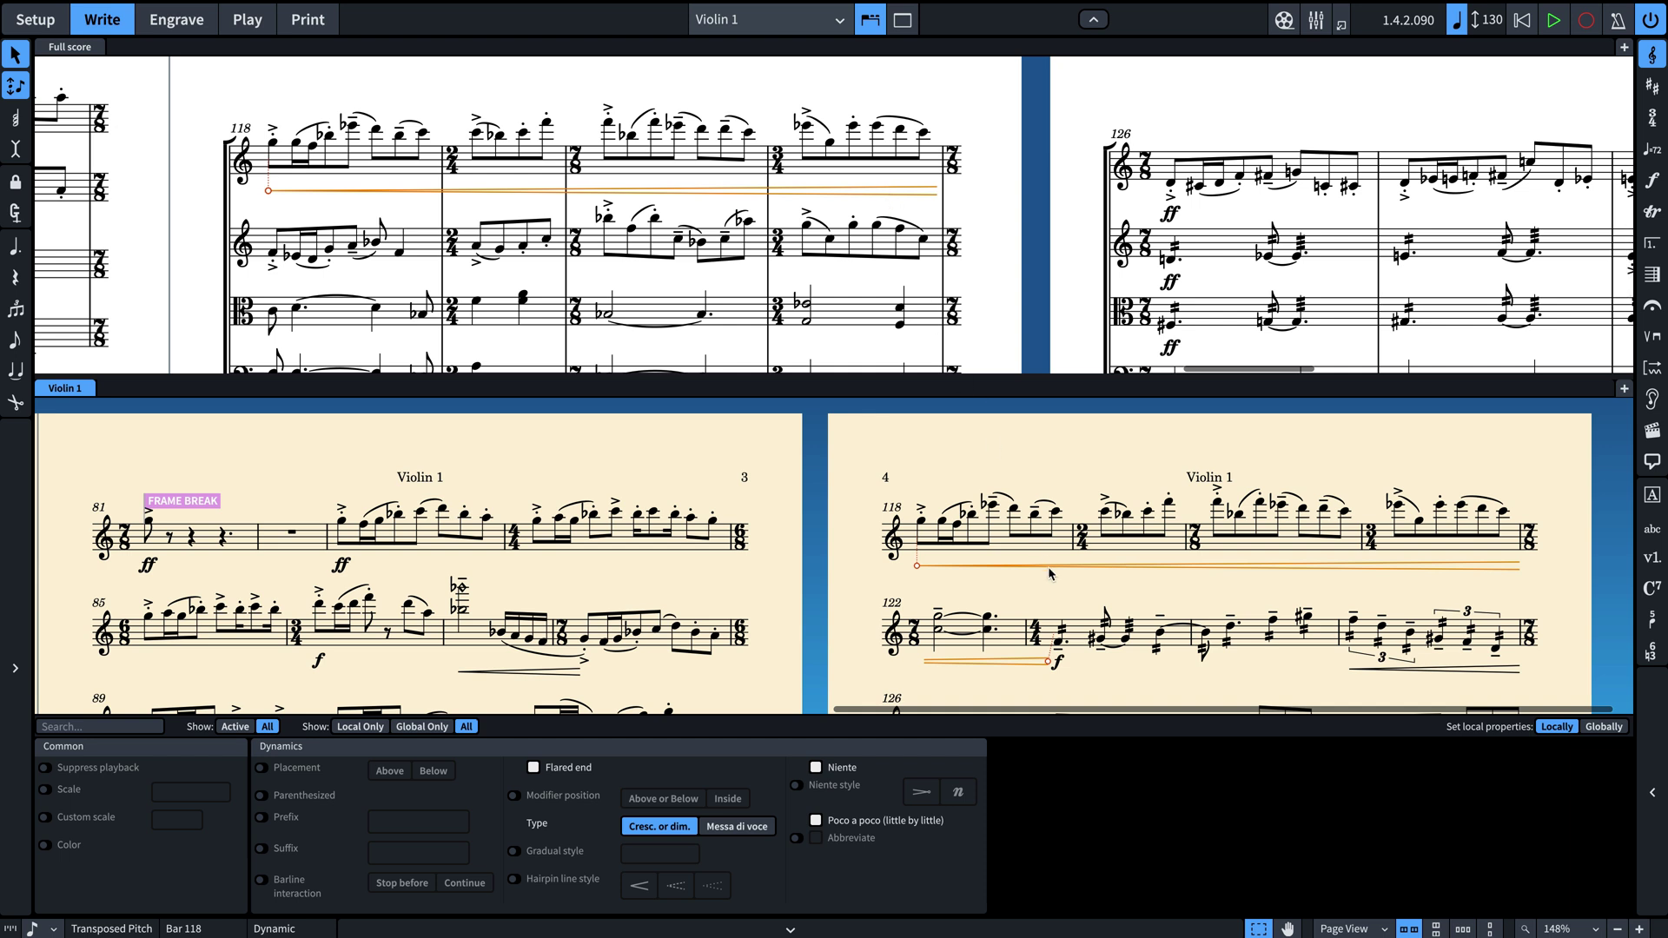
pyautogui.click(514, 851)
pyautogui.click(660, 853)
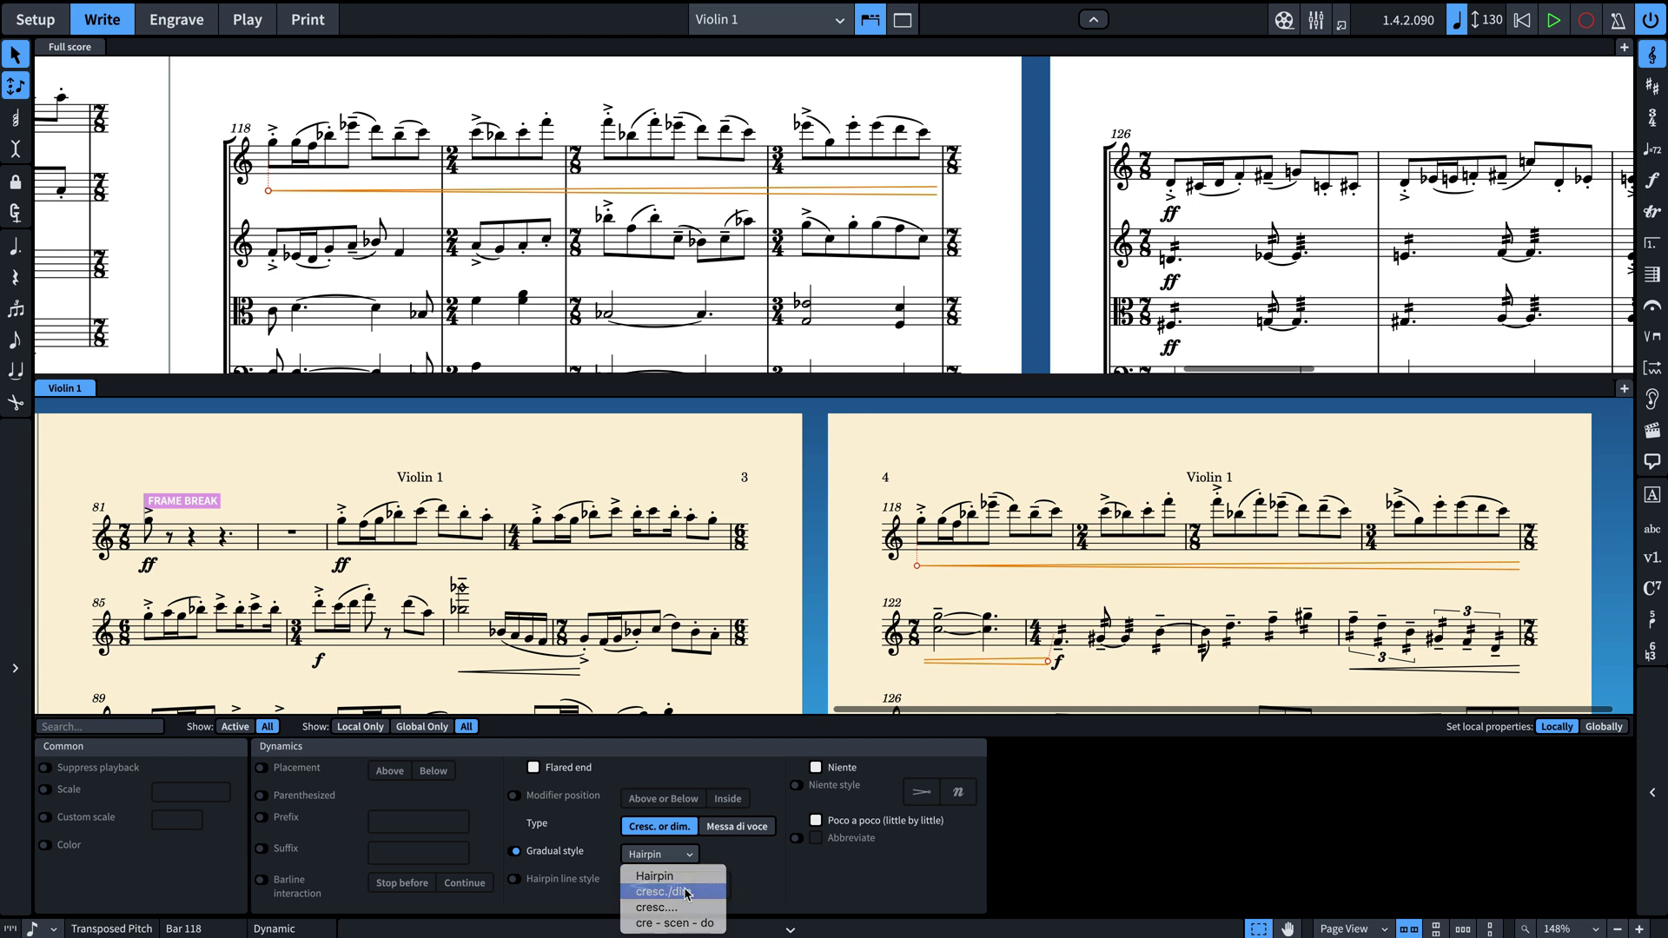
pyautogui.click(660, 875)
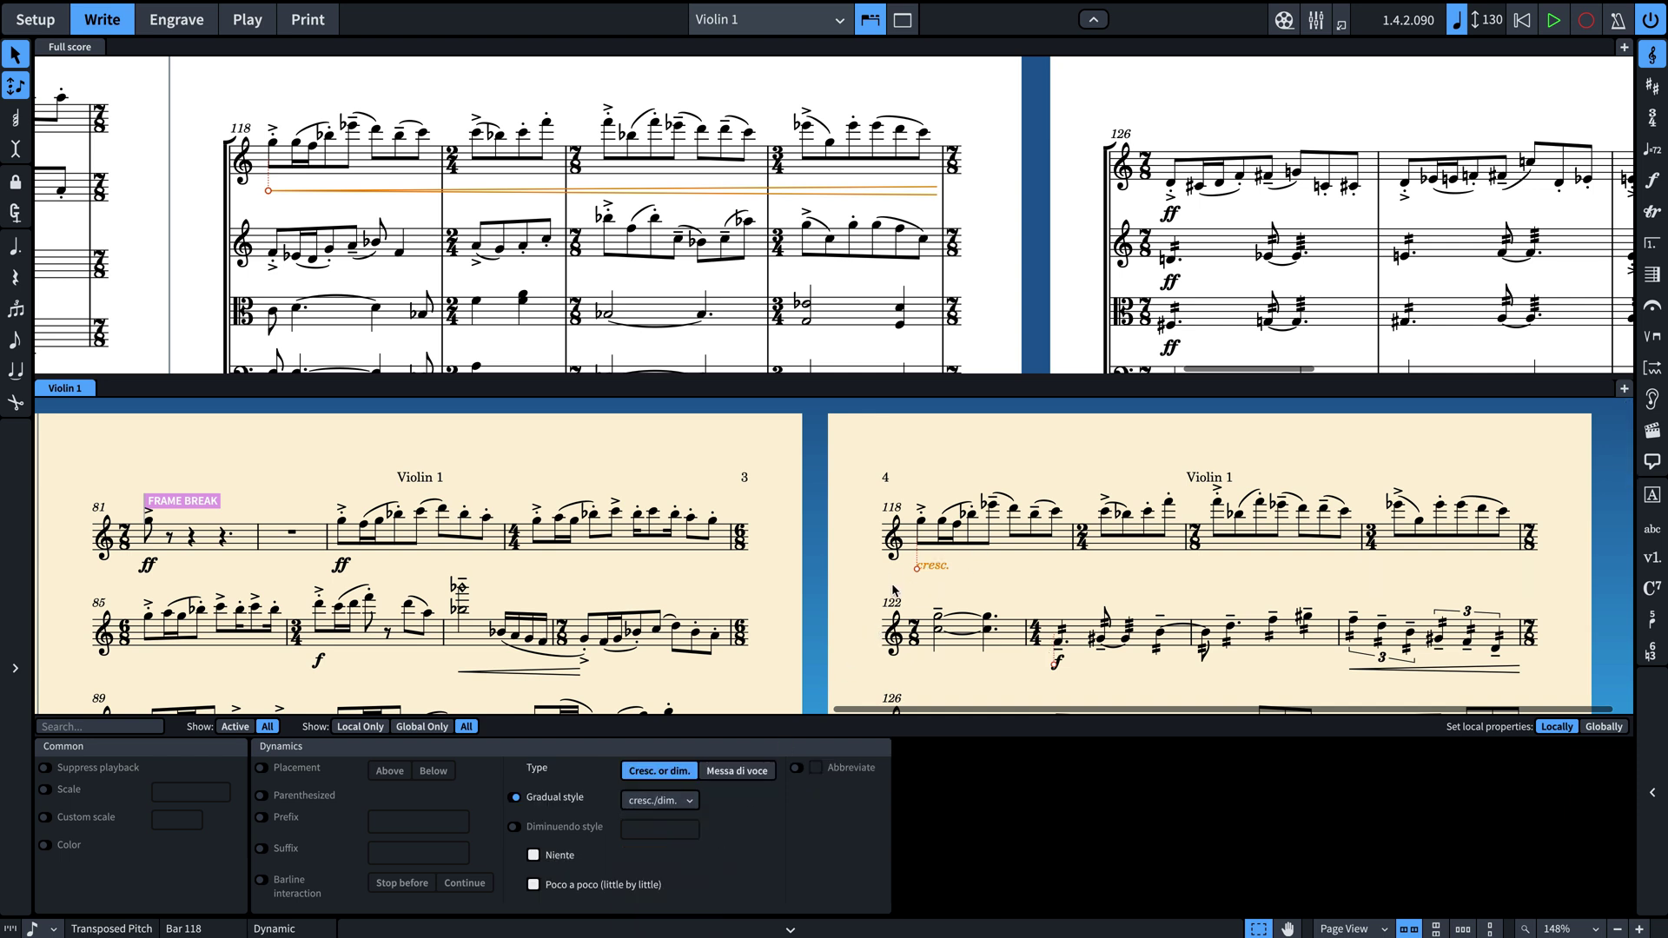
# - In the full score, enable gradual style on the hairpin and pick a style option
pyautogui.click(711, 192)
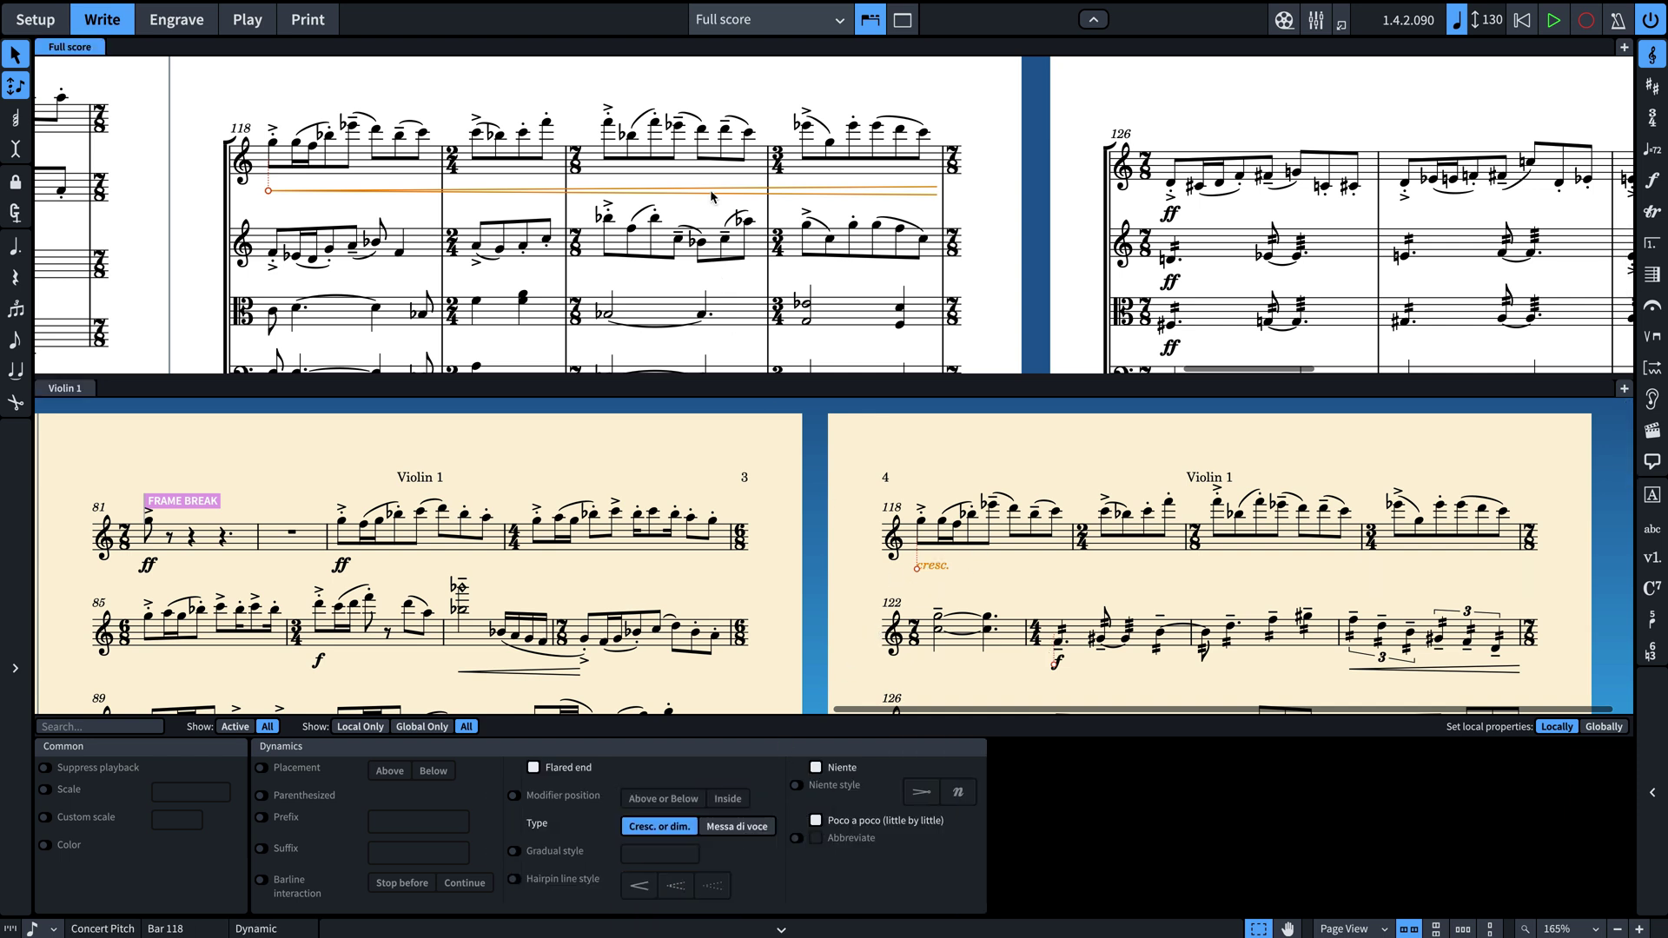
pyautogui.click(514, 851)
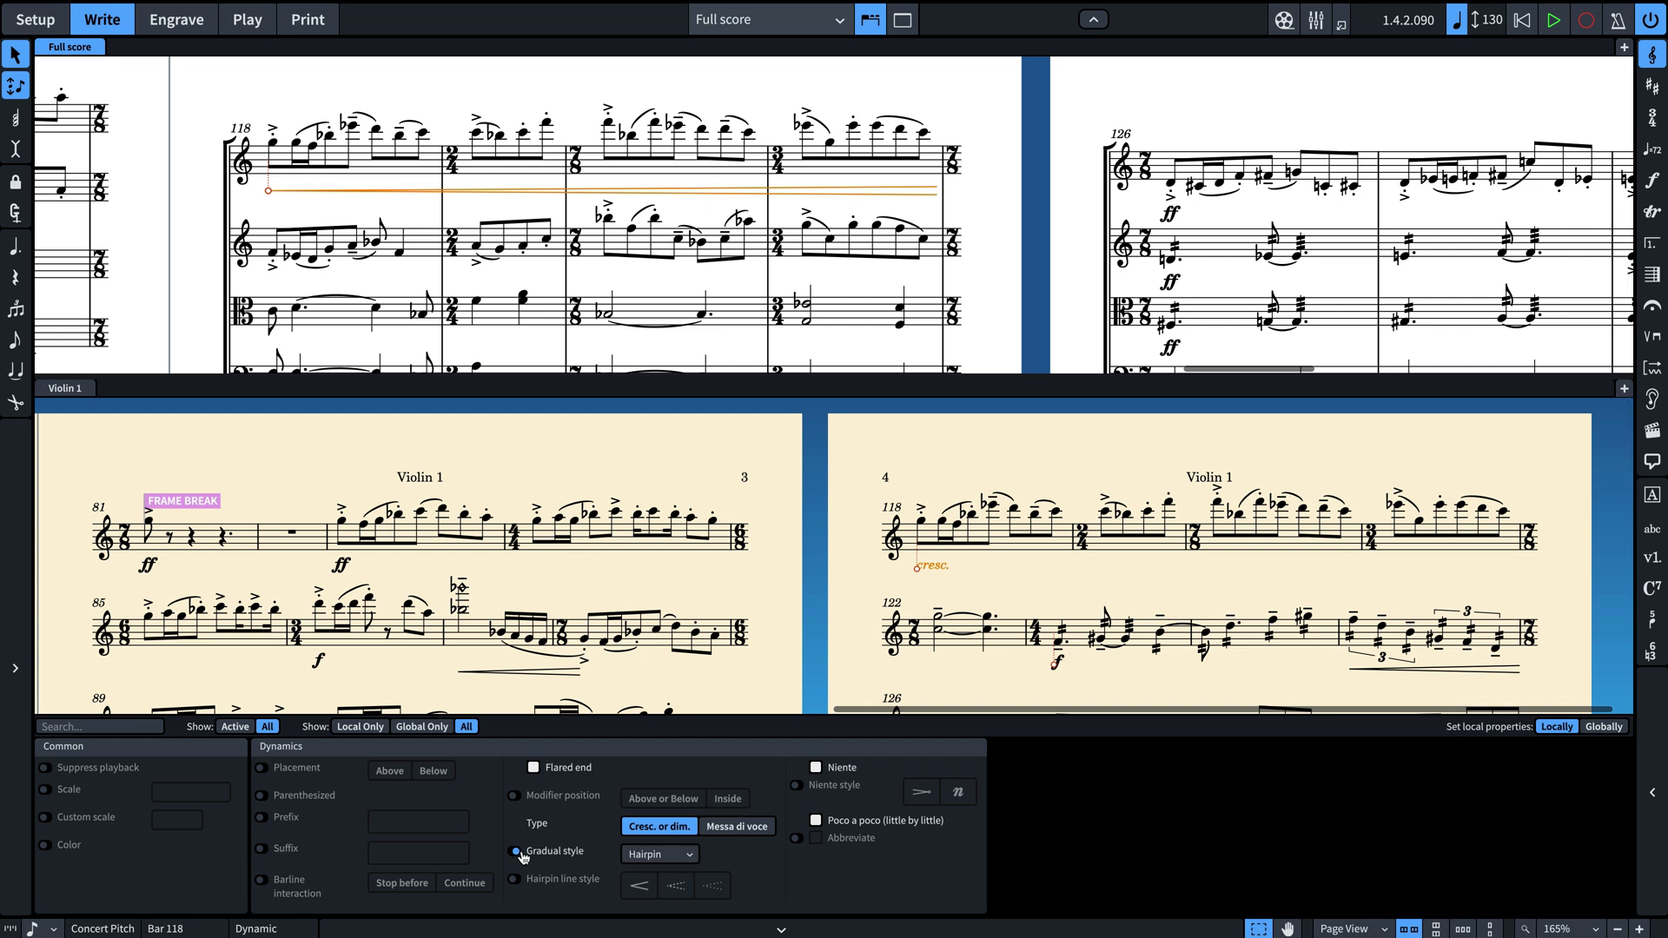
pyautogui.click(641, 856)
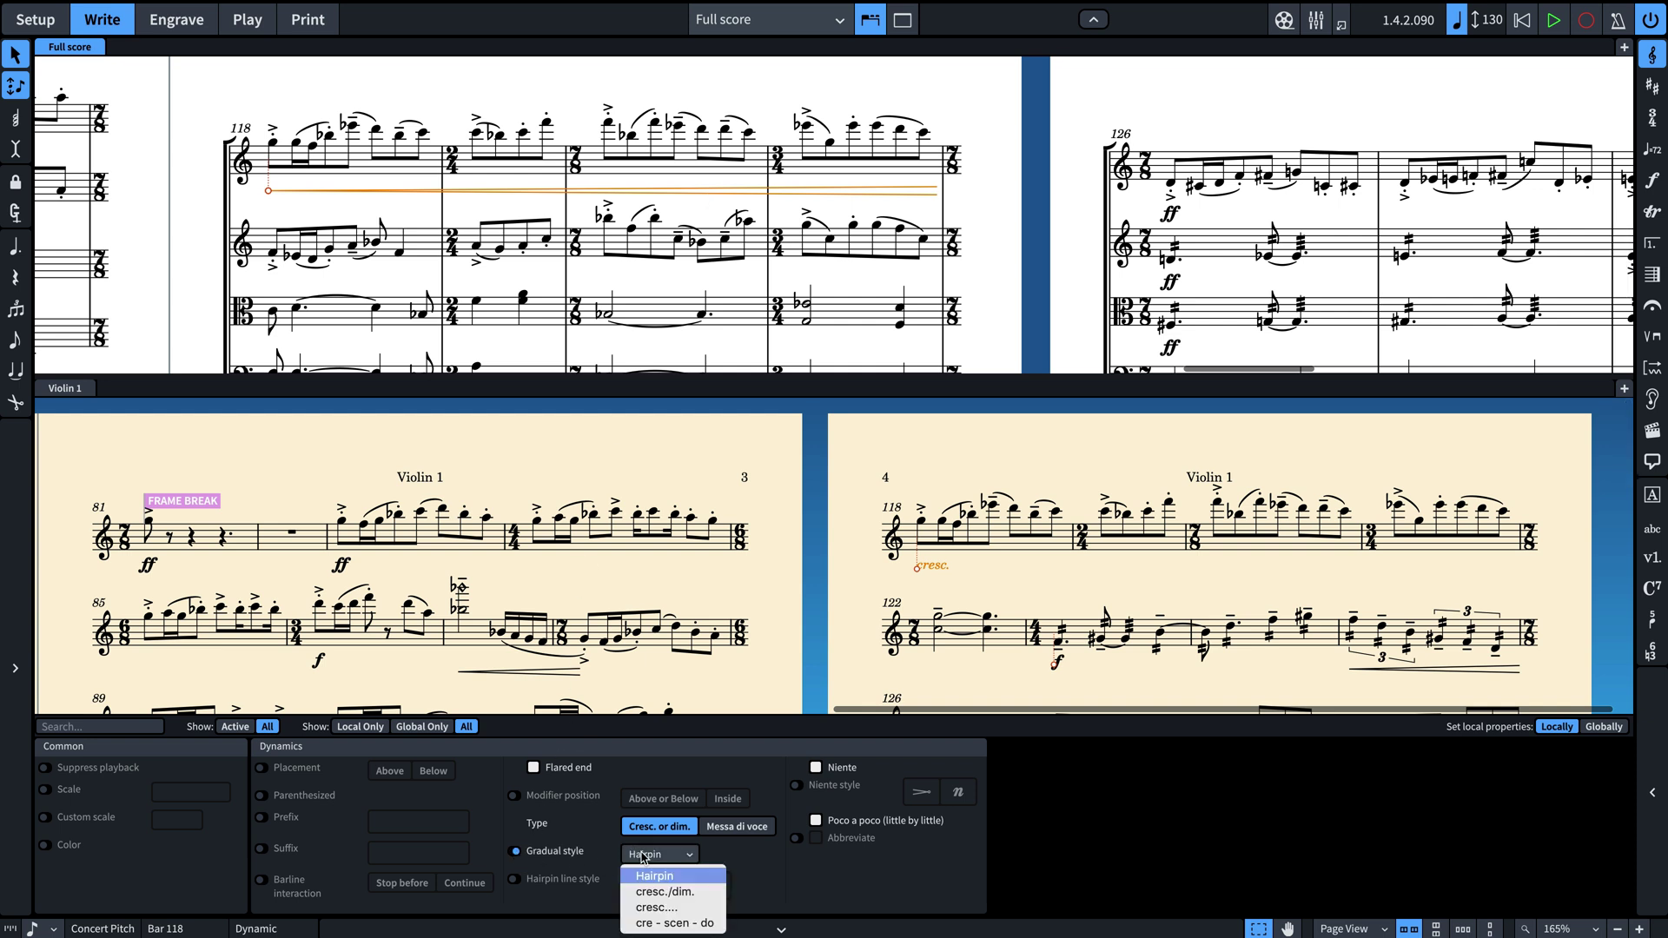
pyautogui.click(703, 897)
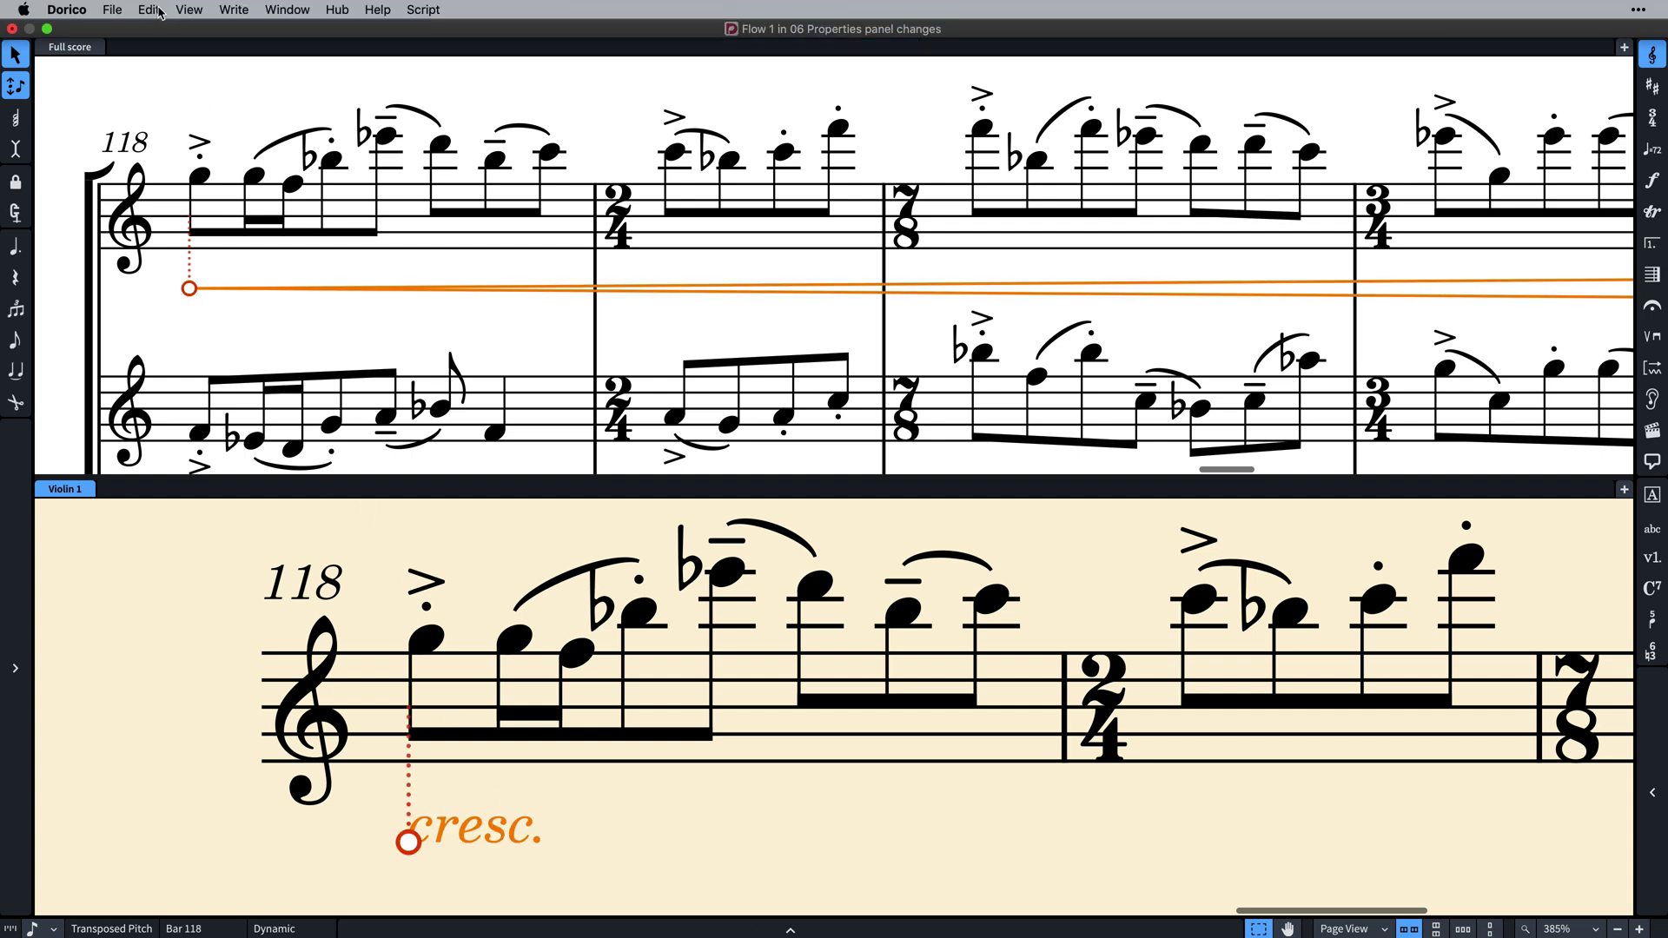
# - Apply Edit > Propagate Properties to the Violin 1 bar 118 dynamic
pyautogui.click(160, 11)
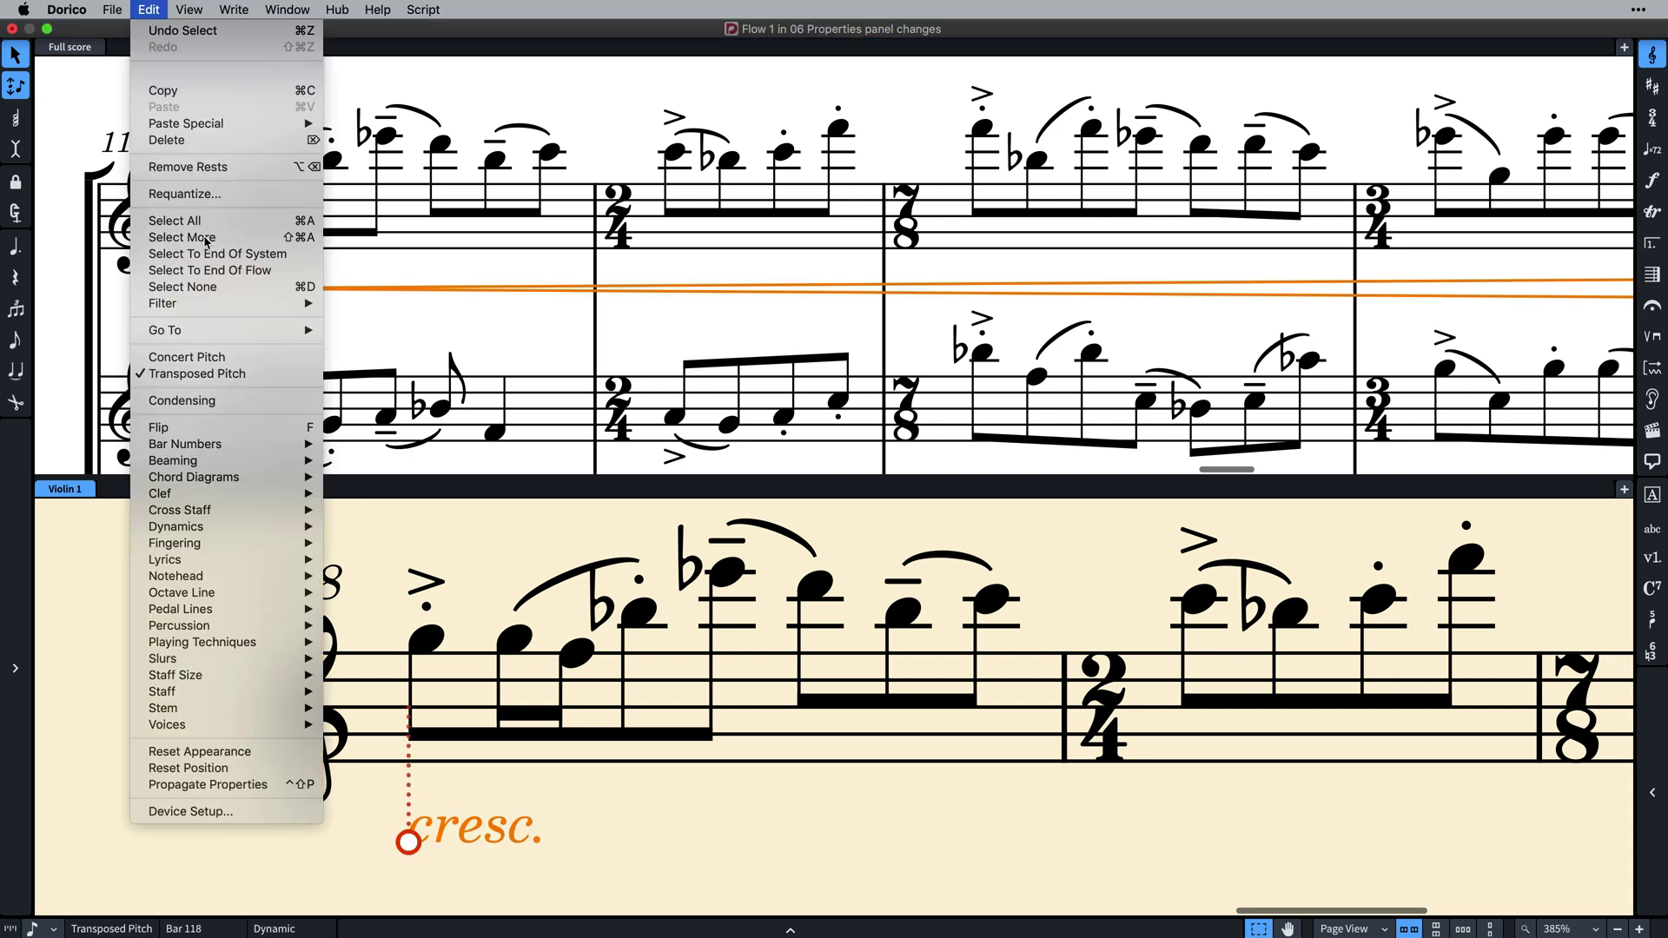
pyautogui.click(308, 787)
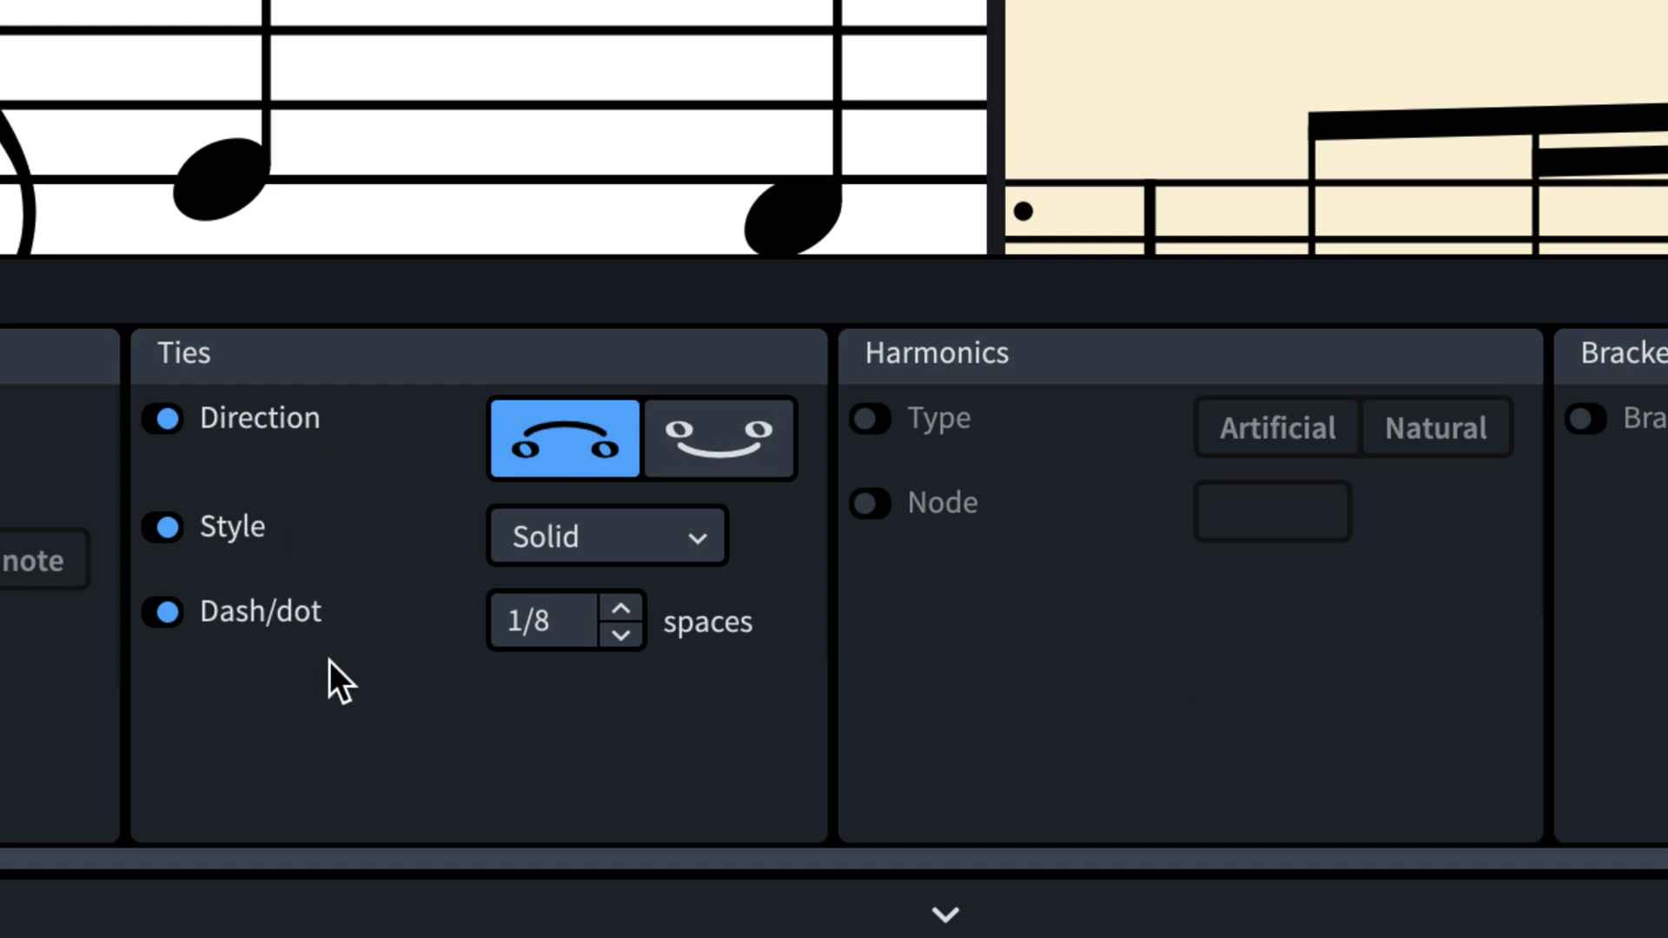
# - Make the note an artificial harmonic, then filter the panel to local-only and then global-only properties
pyautogui.click(870, 421)
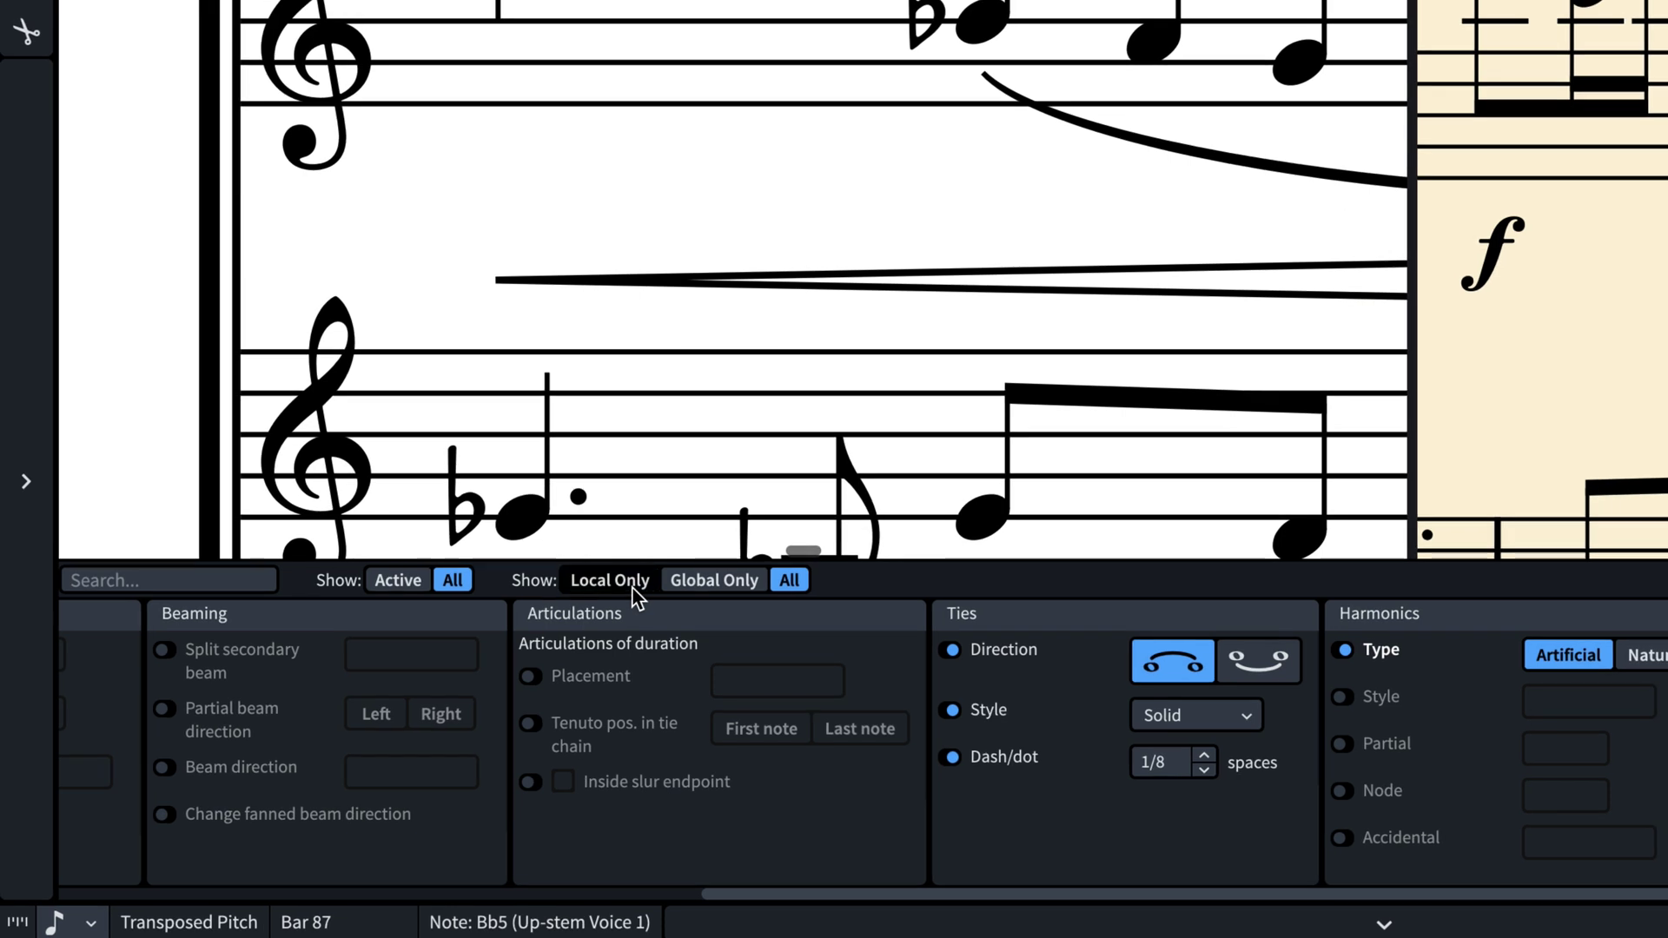
pyautogui.click(632, 586)
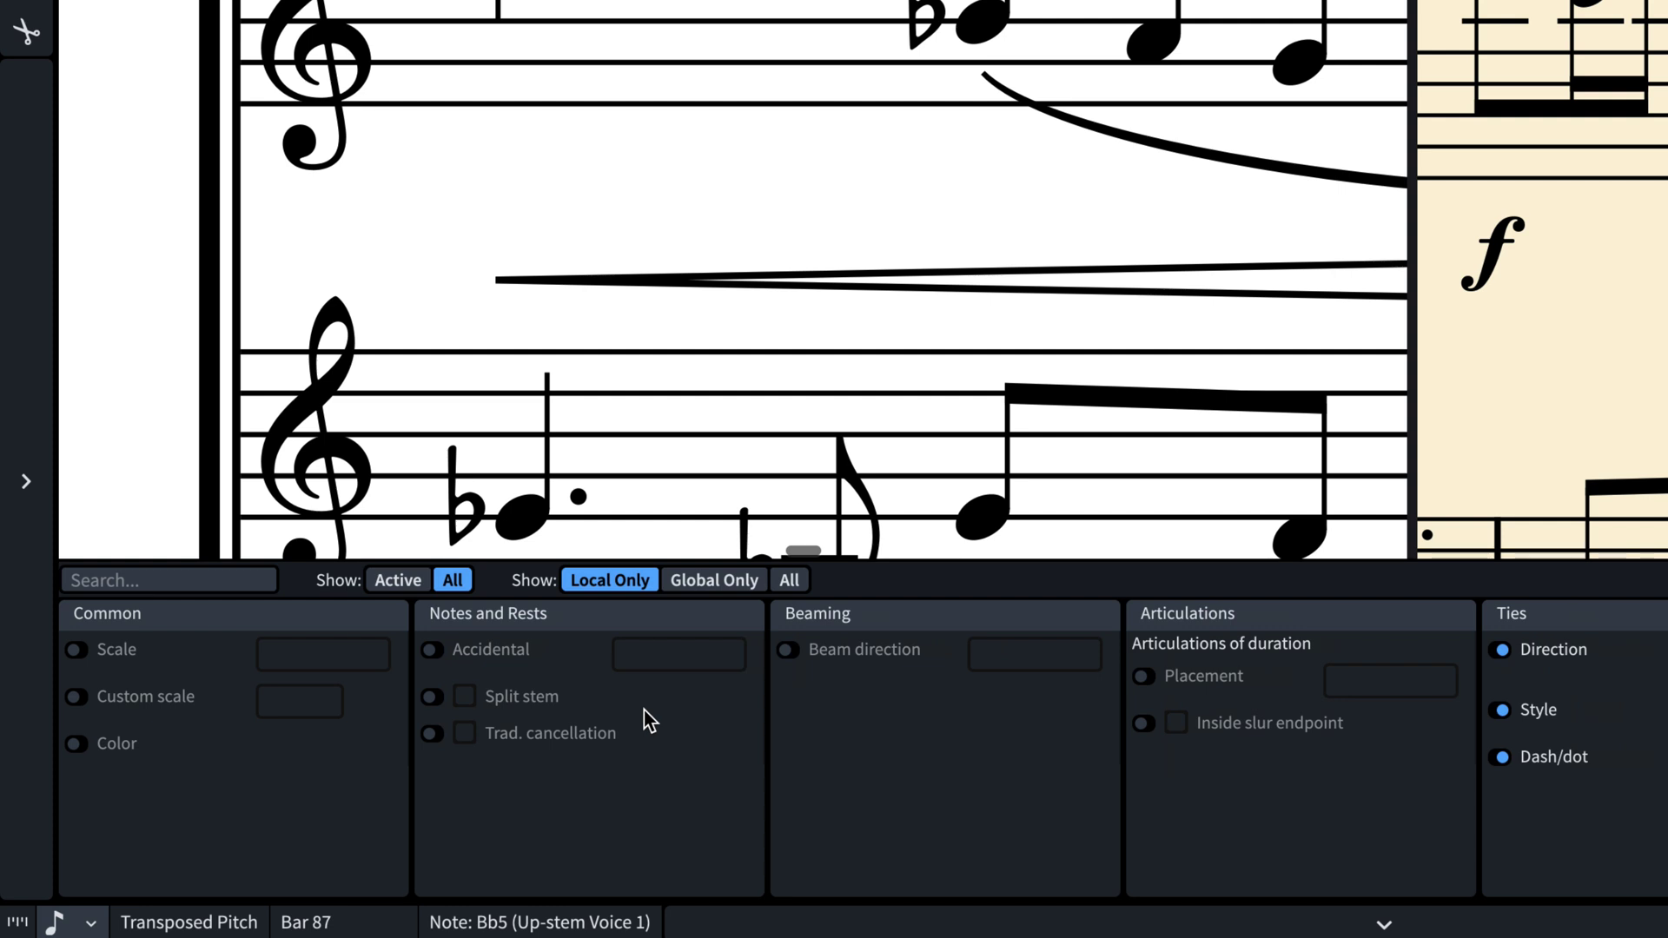
pyautogui.click(726, 584)
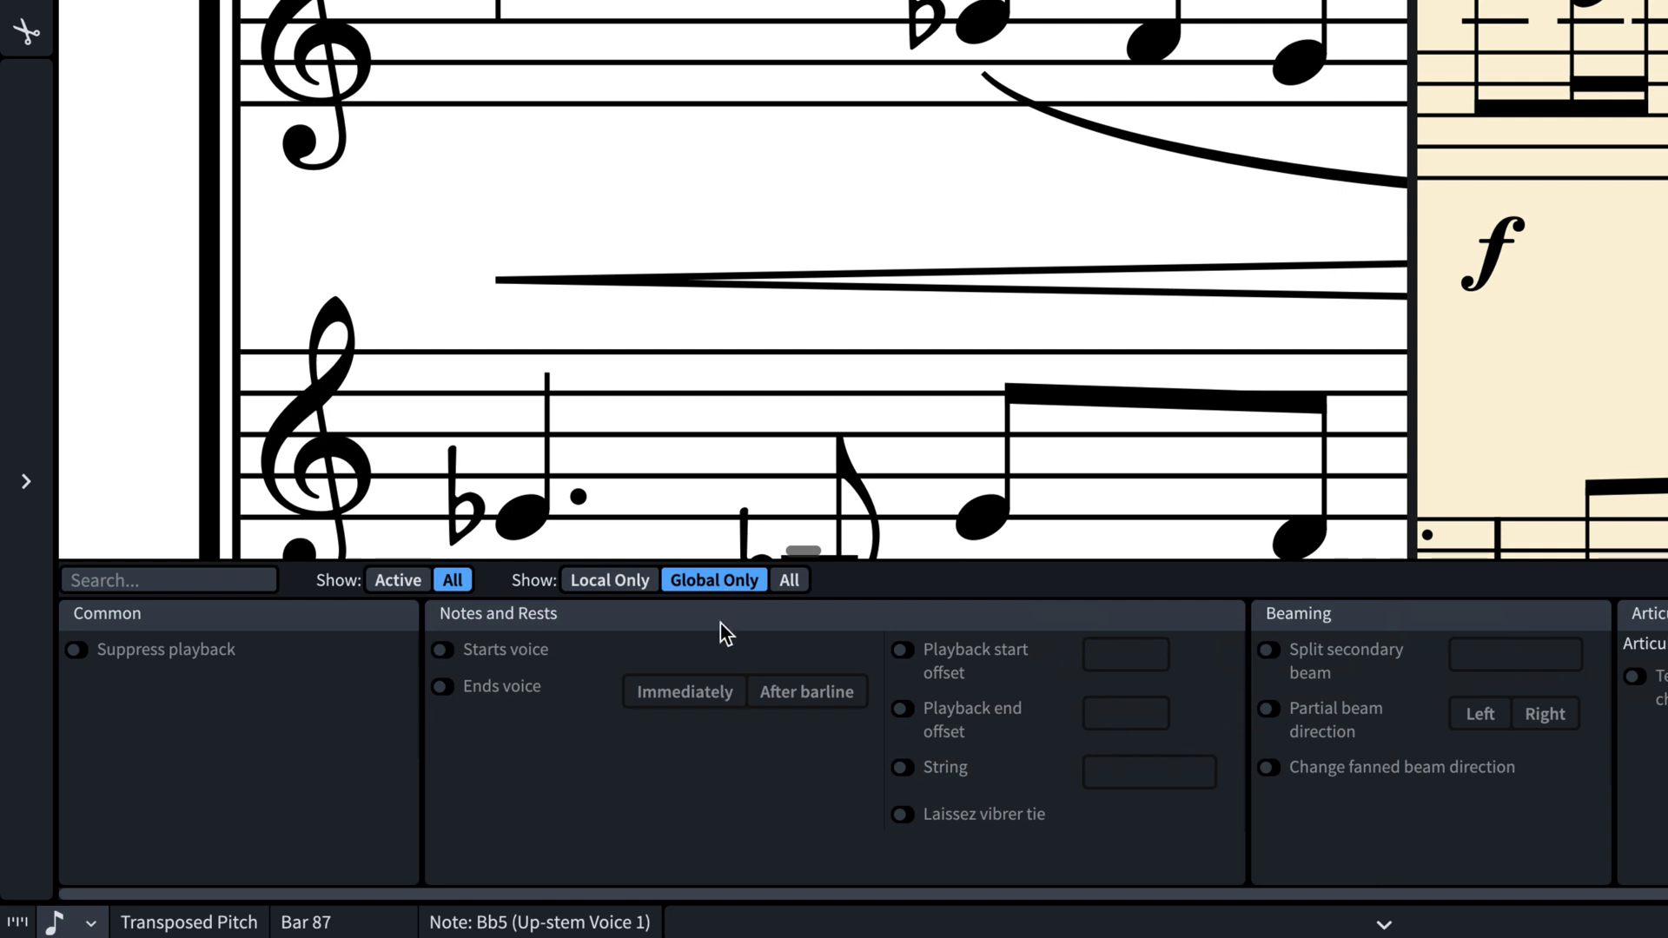
# - Show all properties, set local properties Globally, and give the bar 118 hairpin cresc./dim. gradual style
pyautogui.click(790, 580)
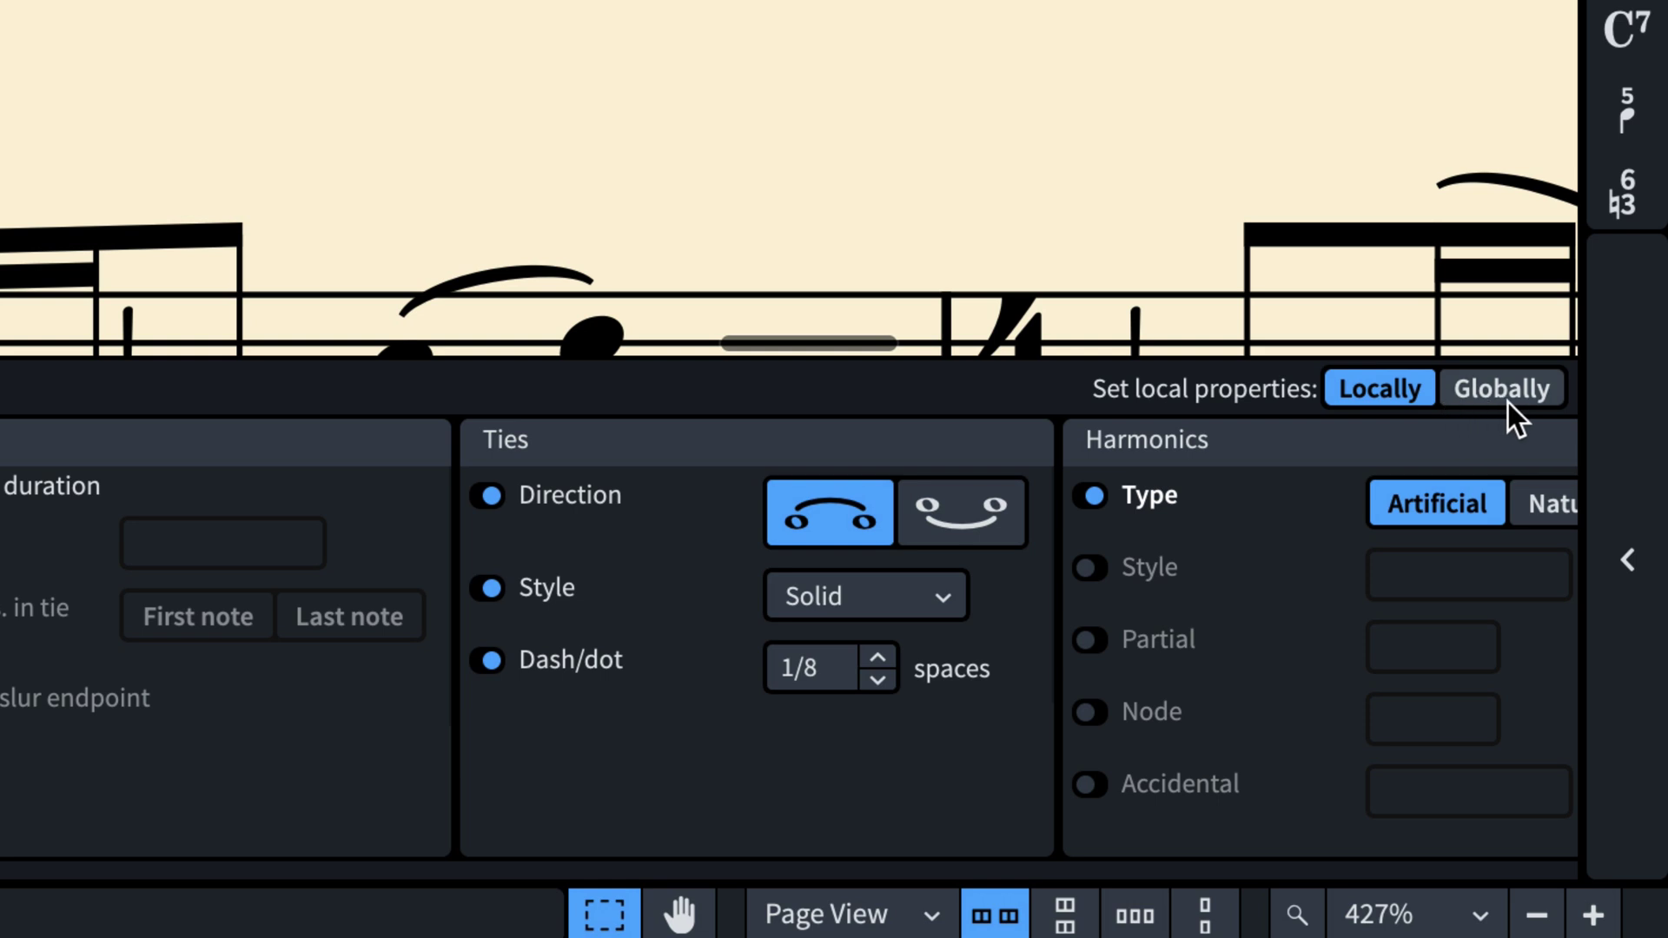
pyautogui.click(1508, 403)
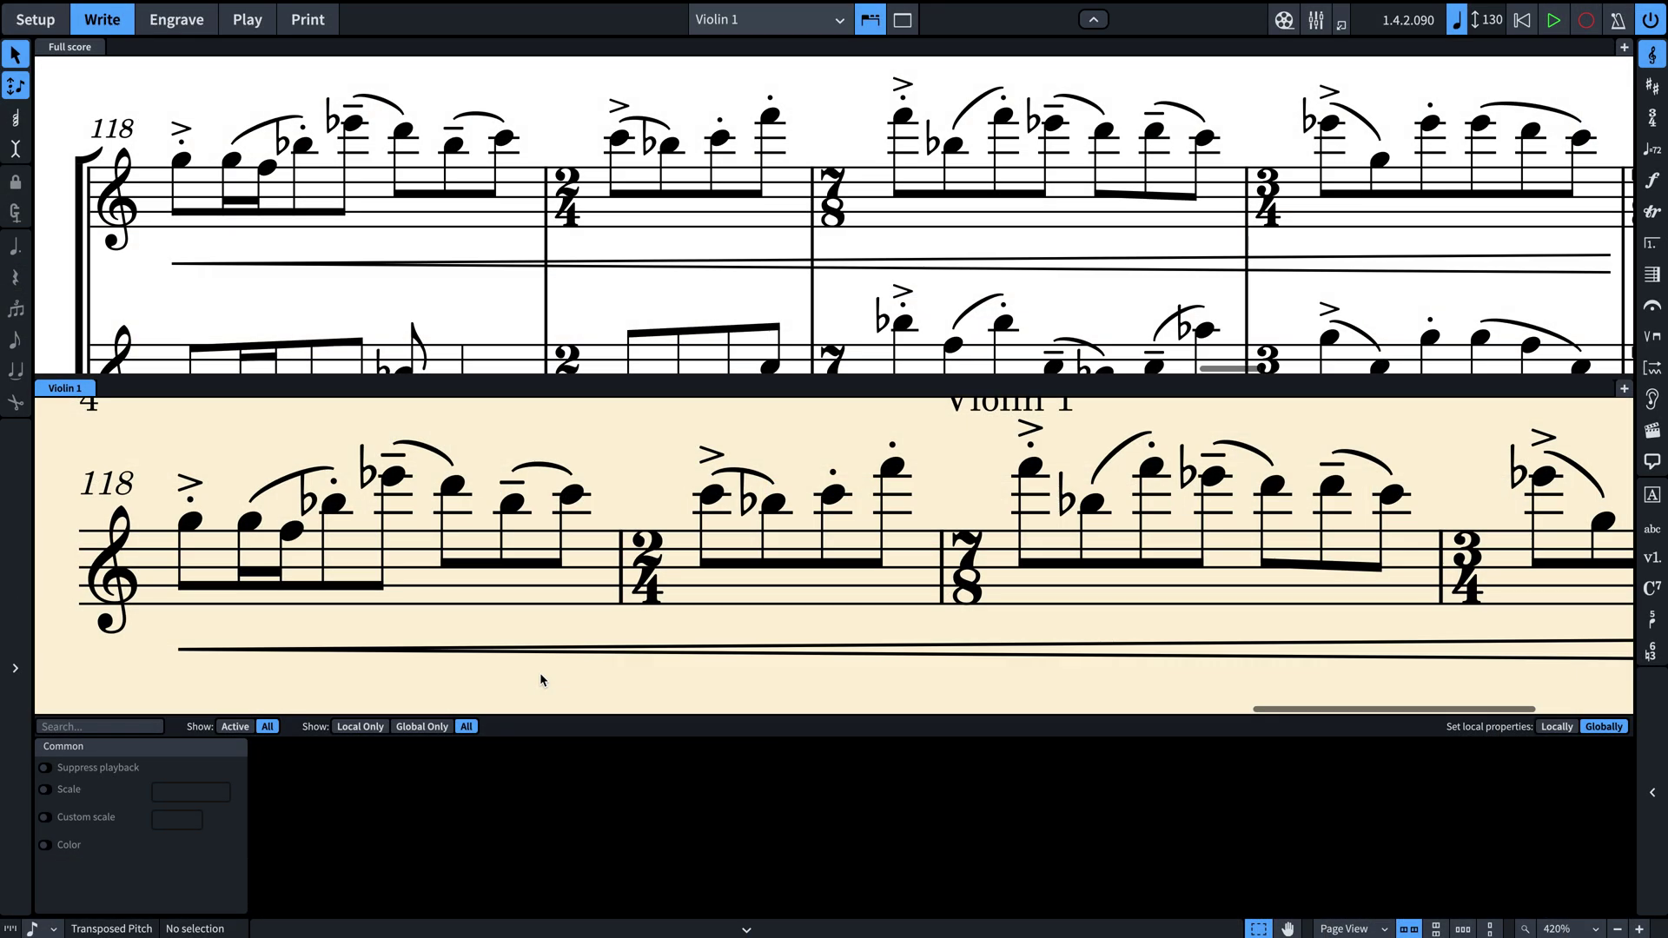
pyautogui.click(582, 652)
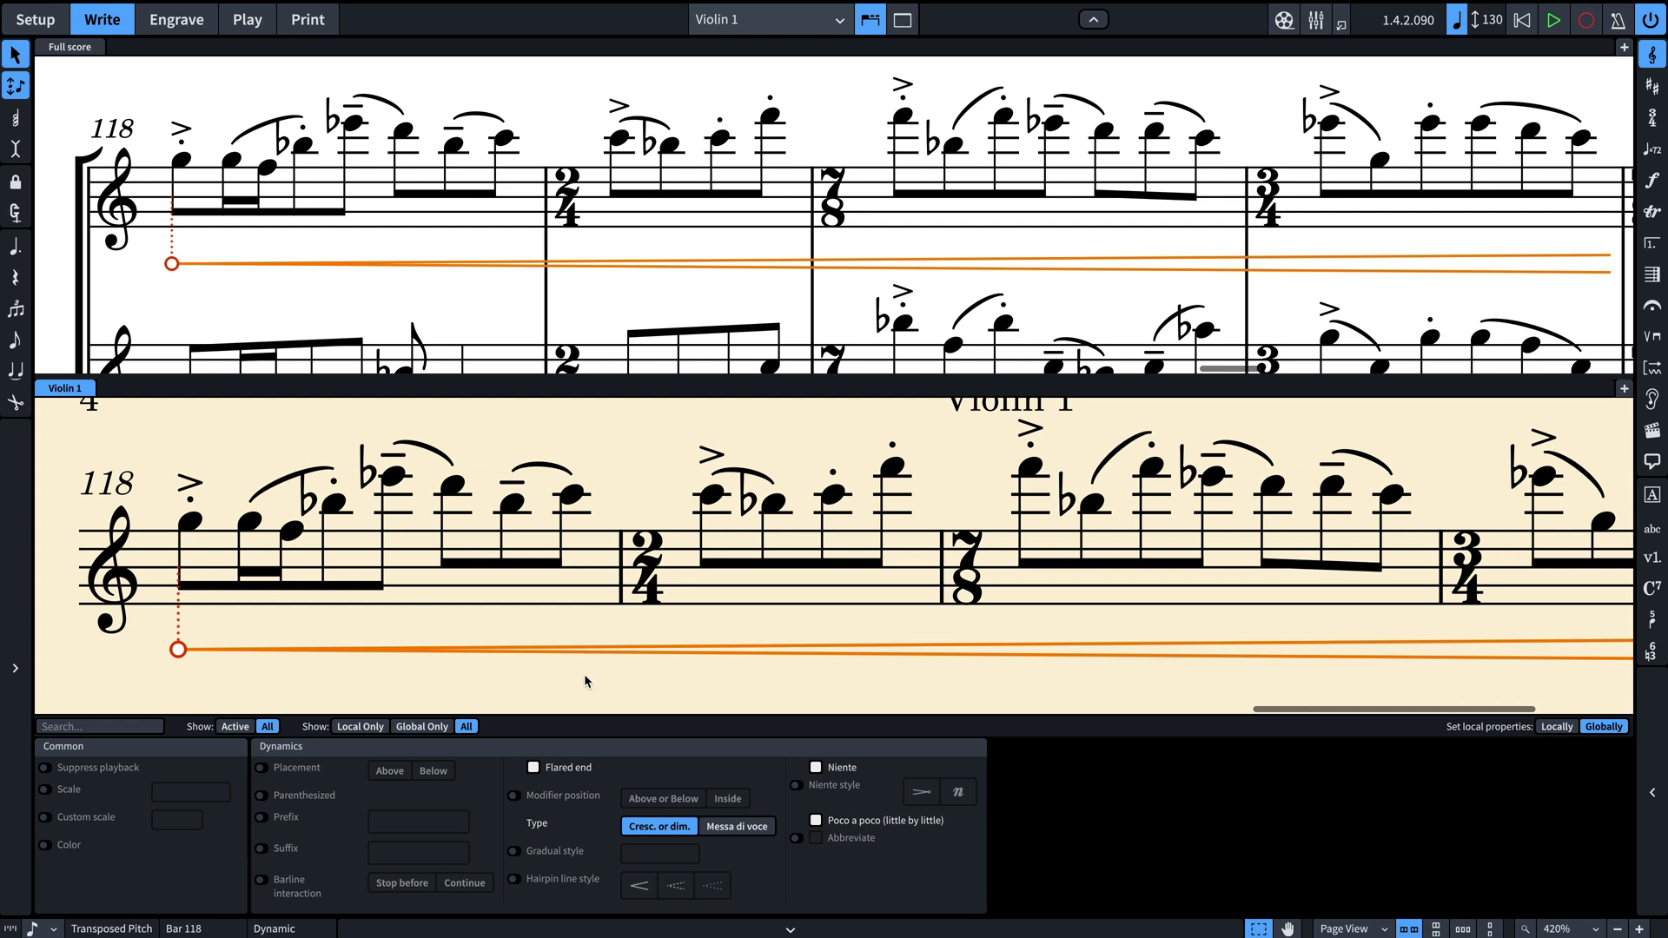
pyautogui.click(516, 853)
pyautogui.click(686, 856)
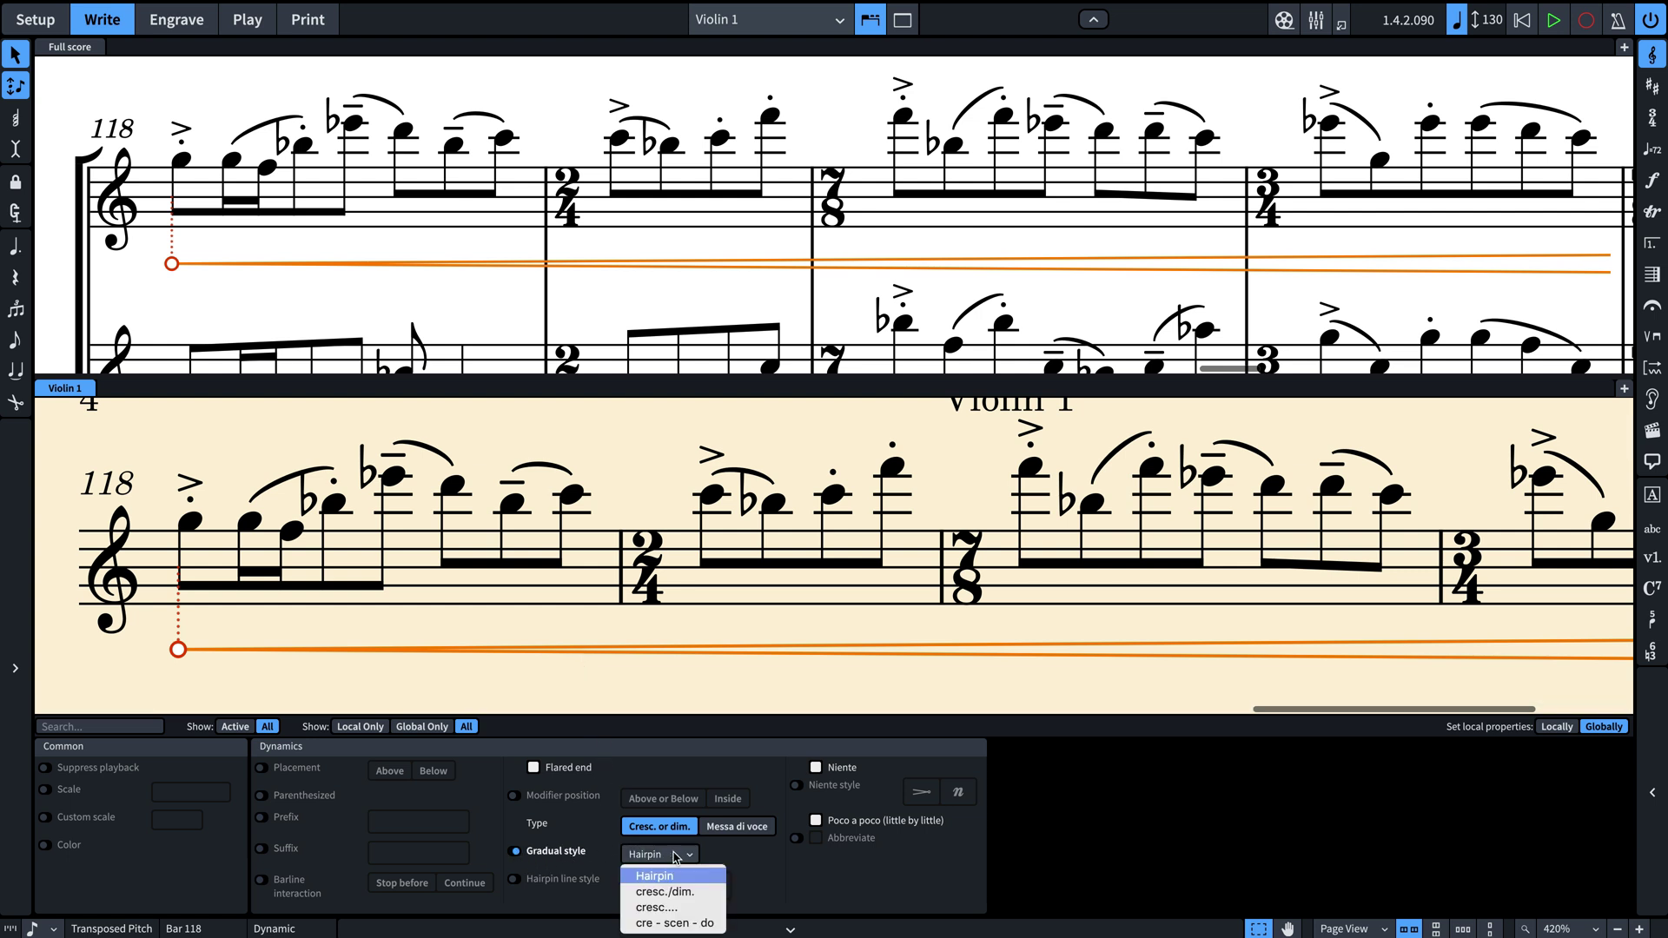
pyautogui.click(699, 893)
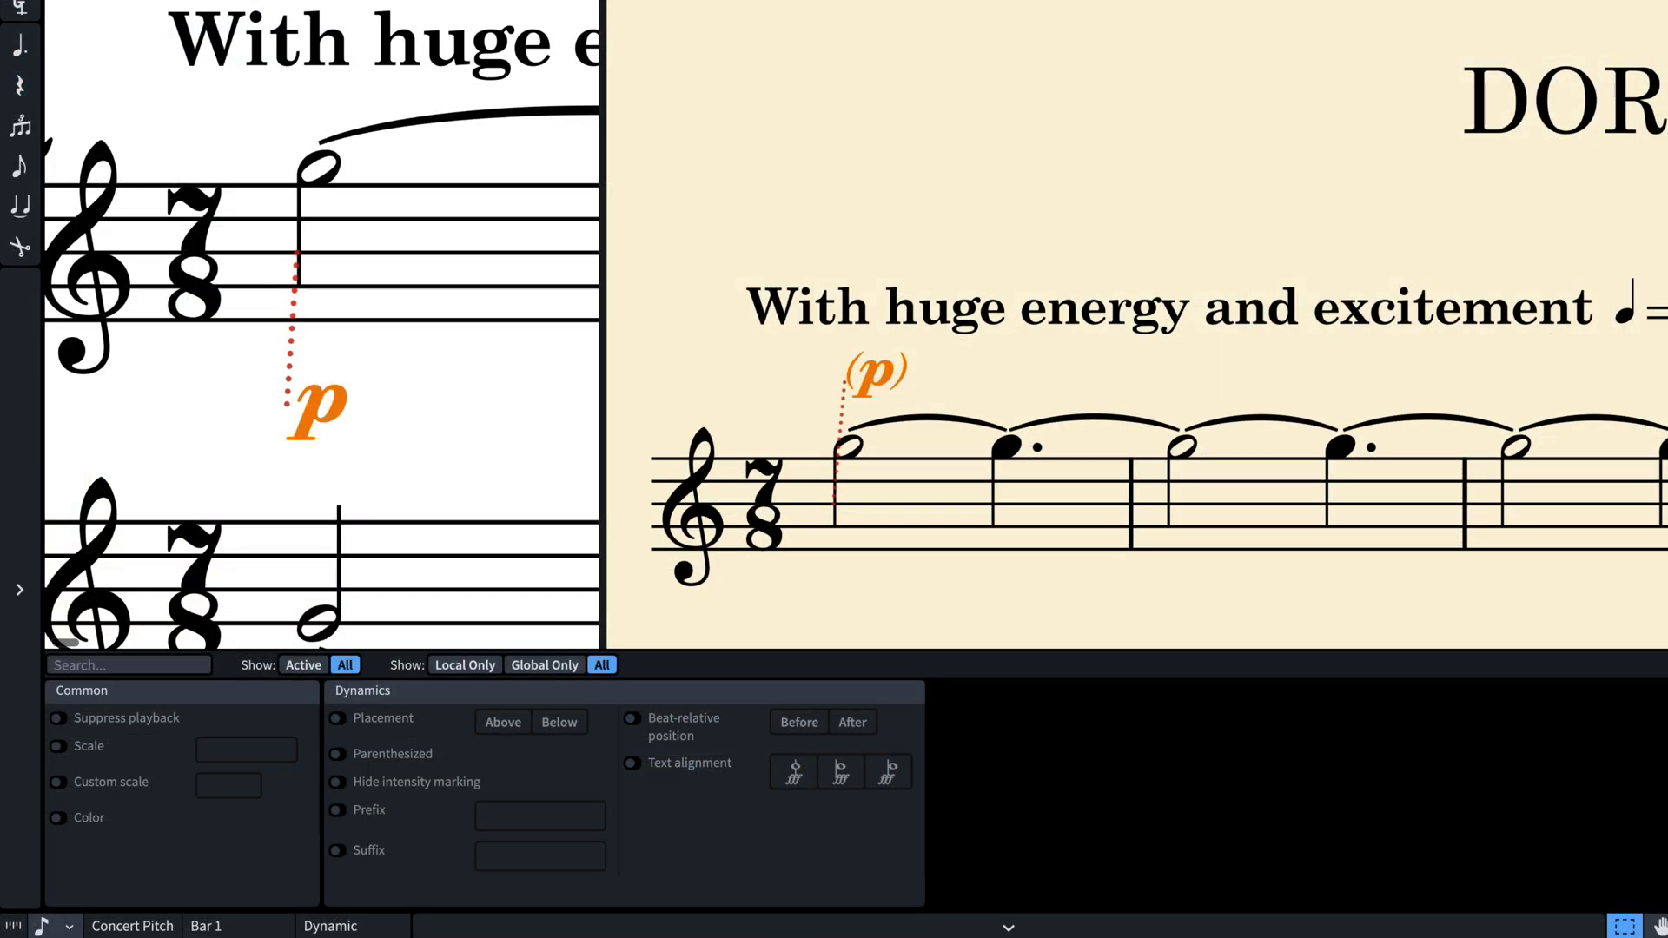
# - Propagate the bar 1 p dynamic's properties, then switch off its Placement and Parenthesized settings
pyautogui.click(867, 369)
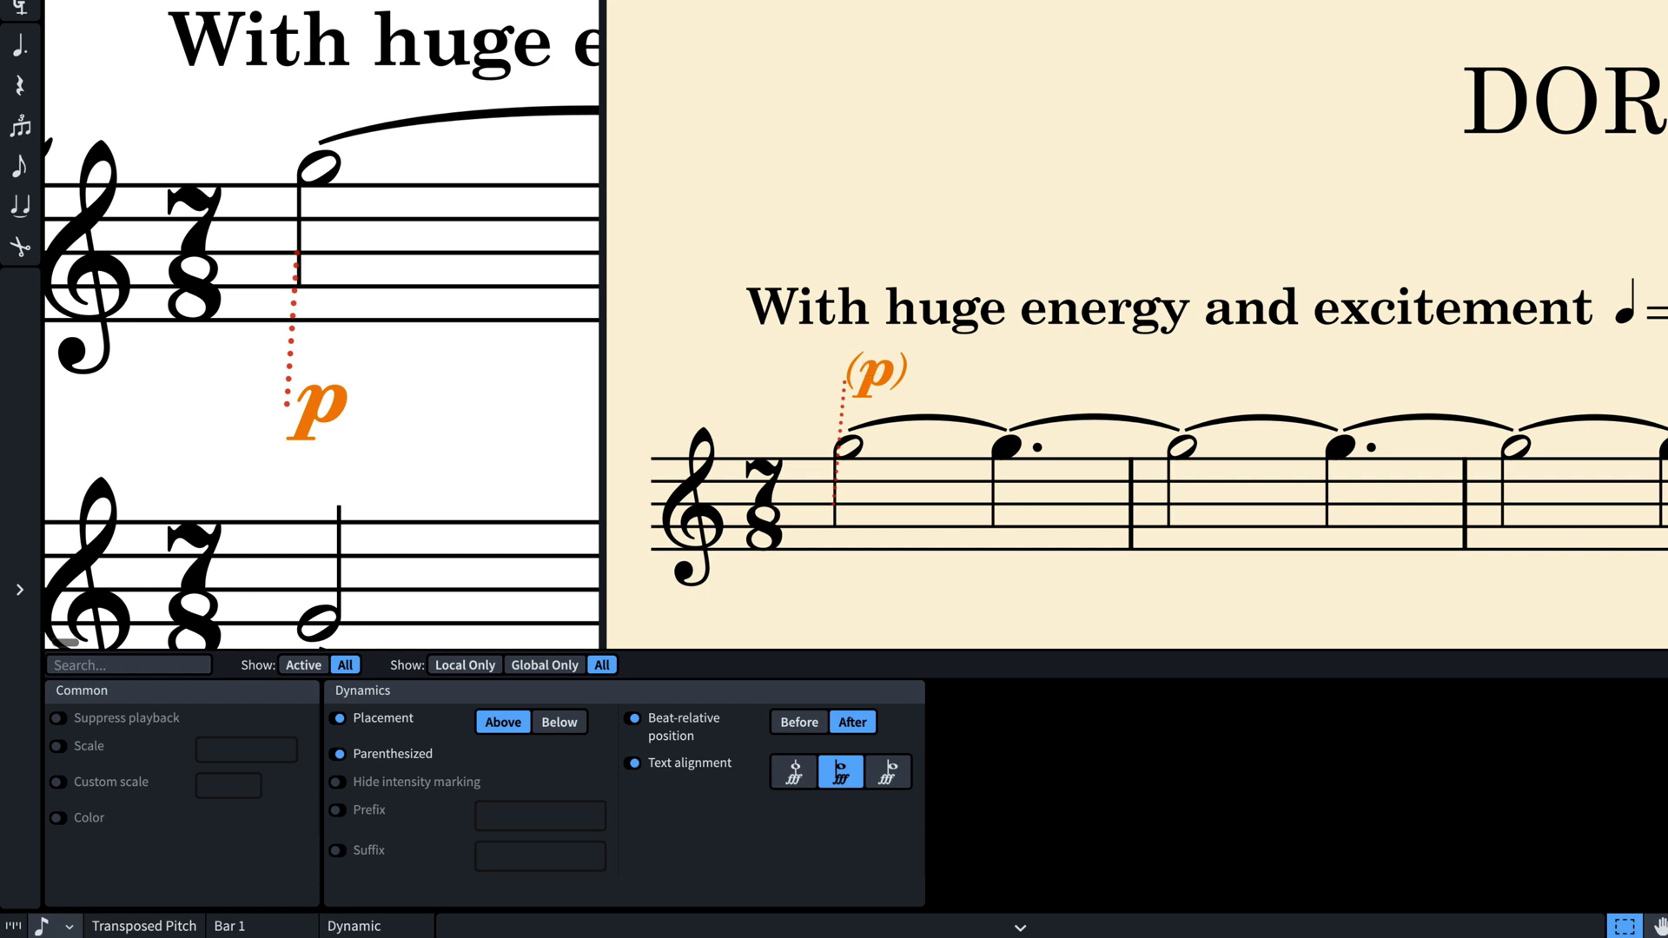
pyautogui.rightClick(320, 404)
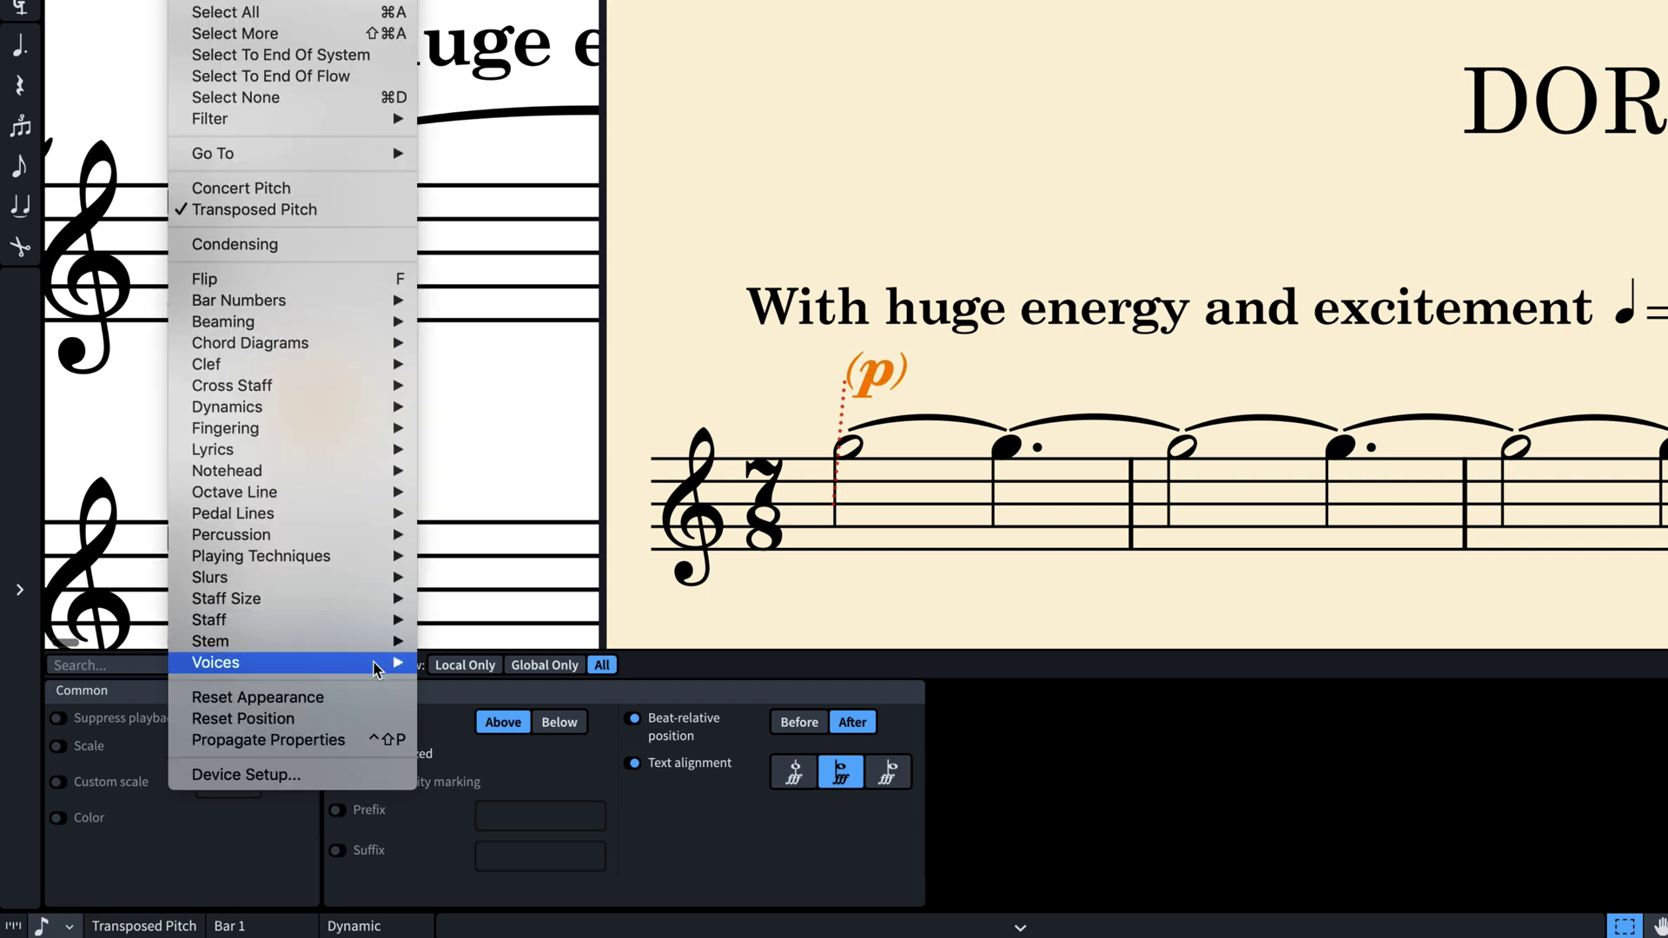
pyautogui.click(382, 739)
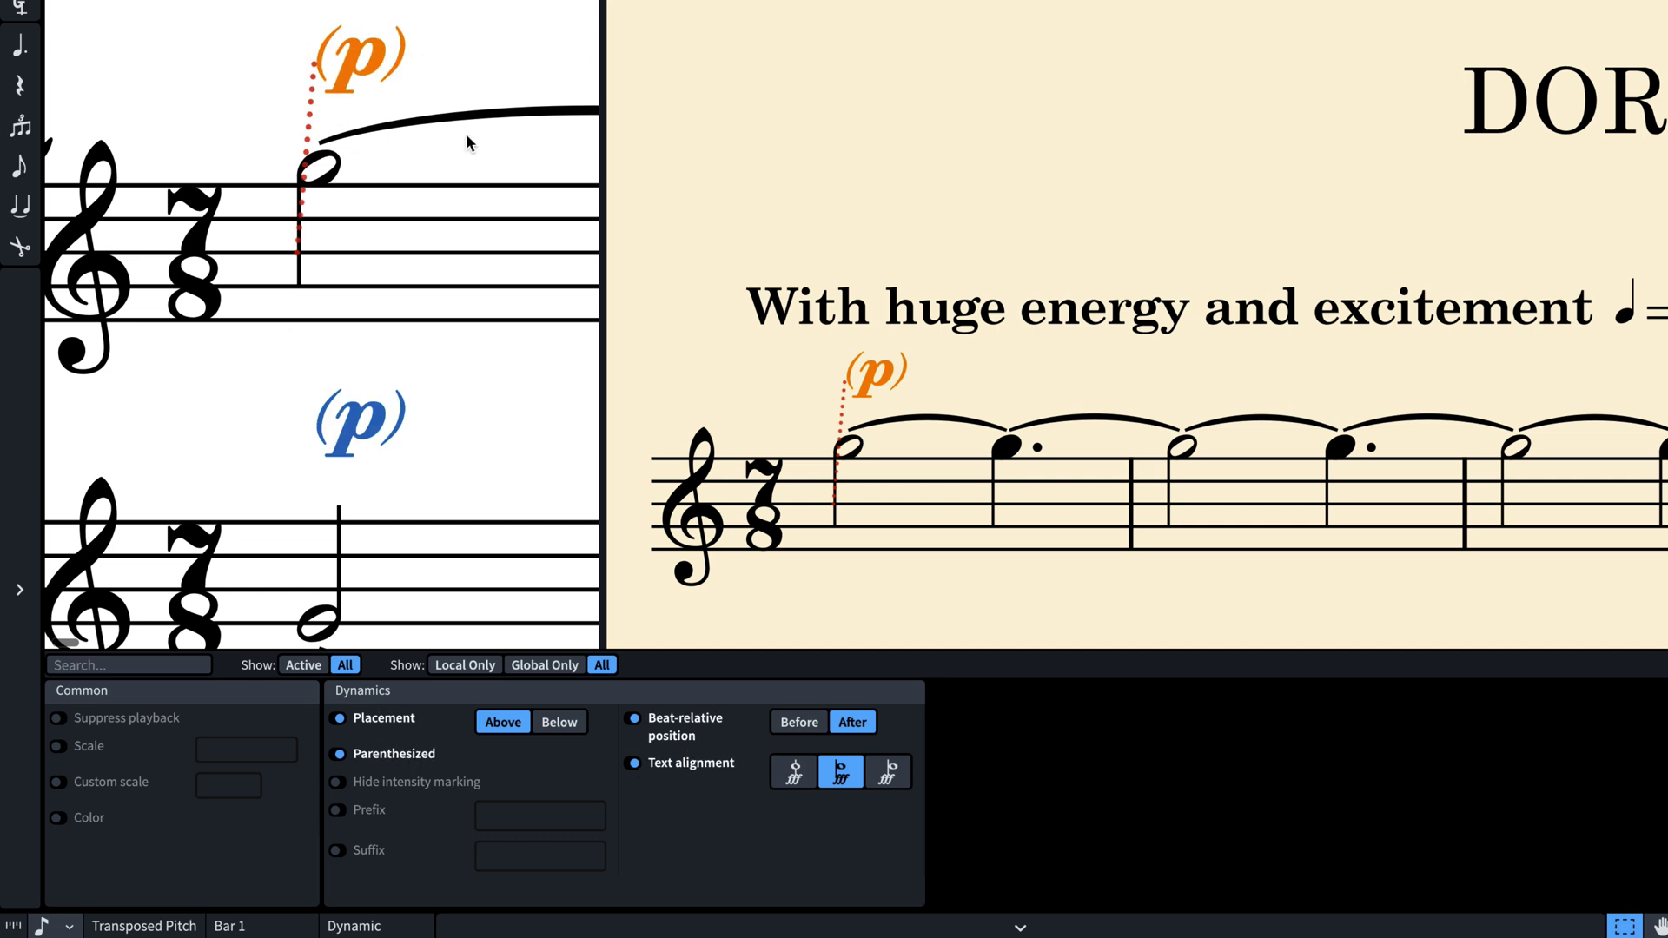
pyautogui.click(338, 720)
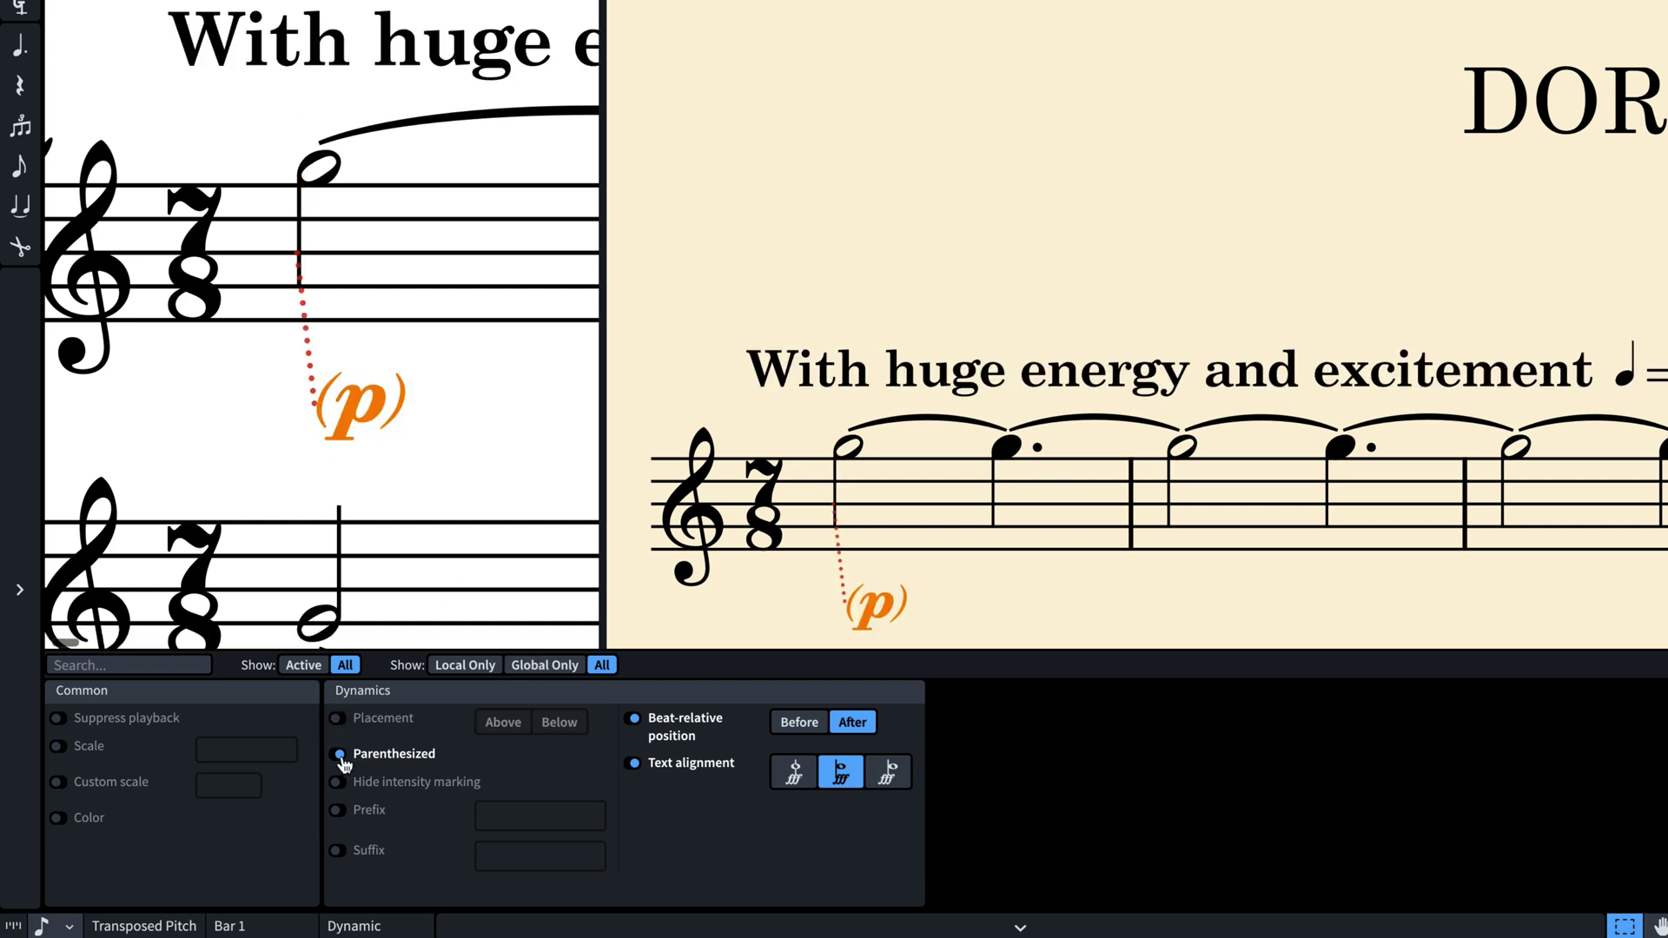
pyautogui.click(339, 755)
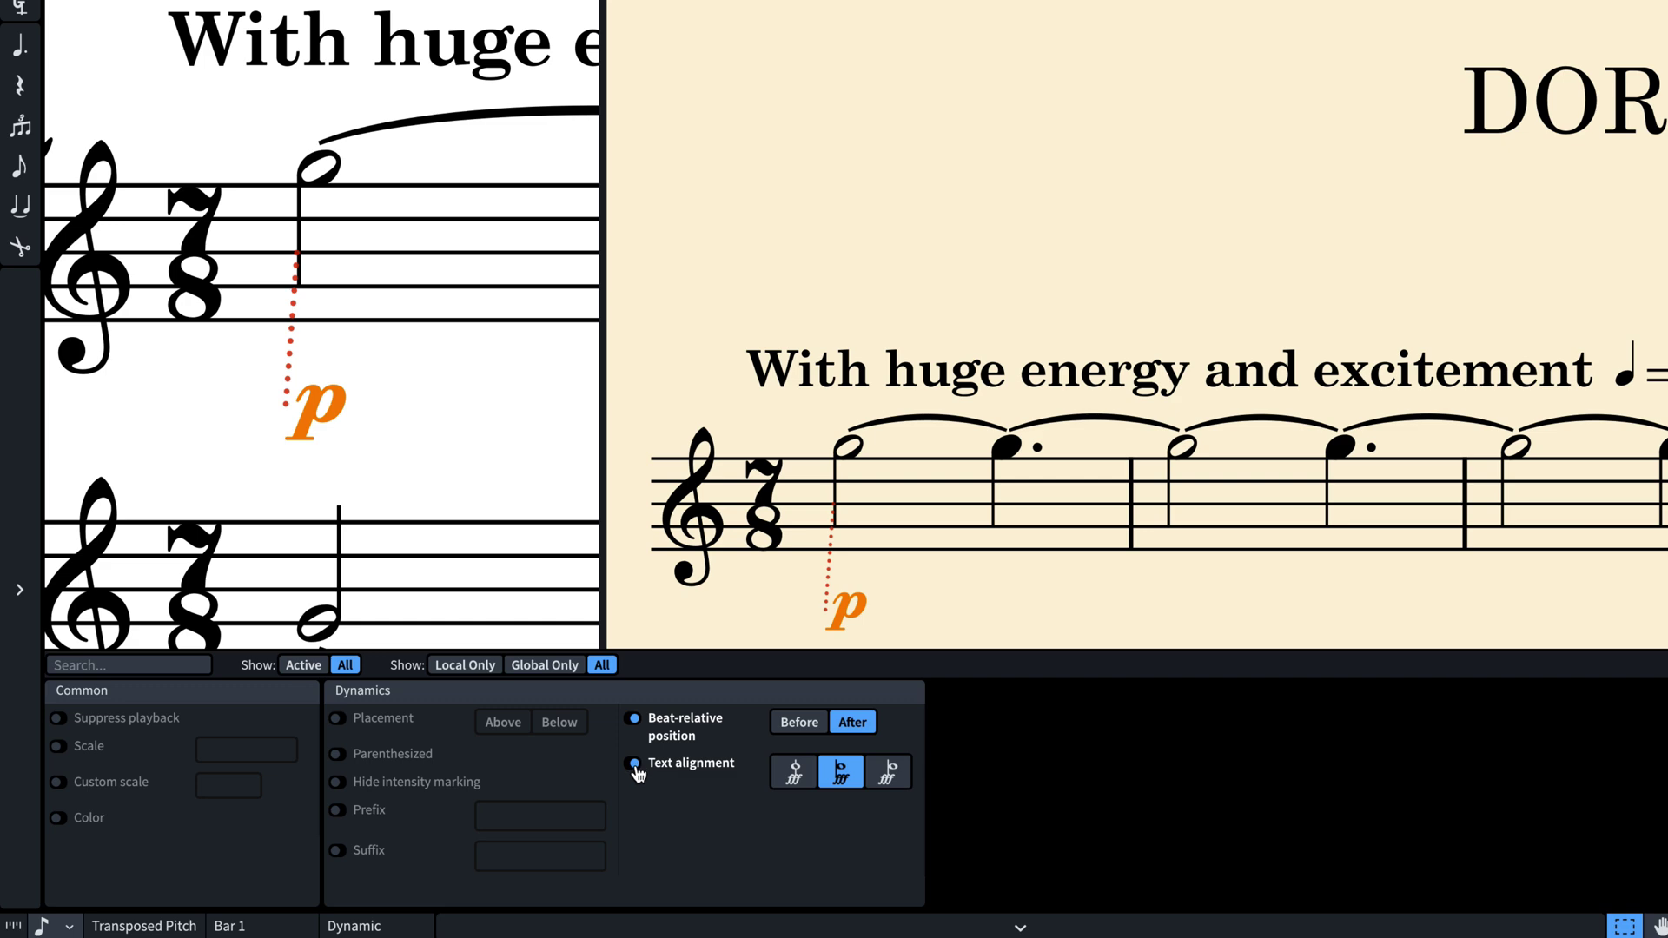